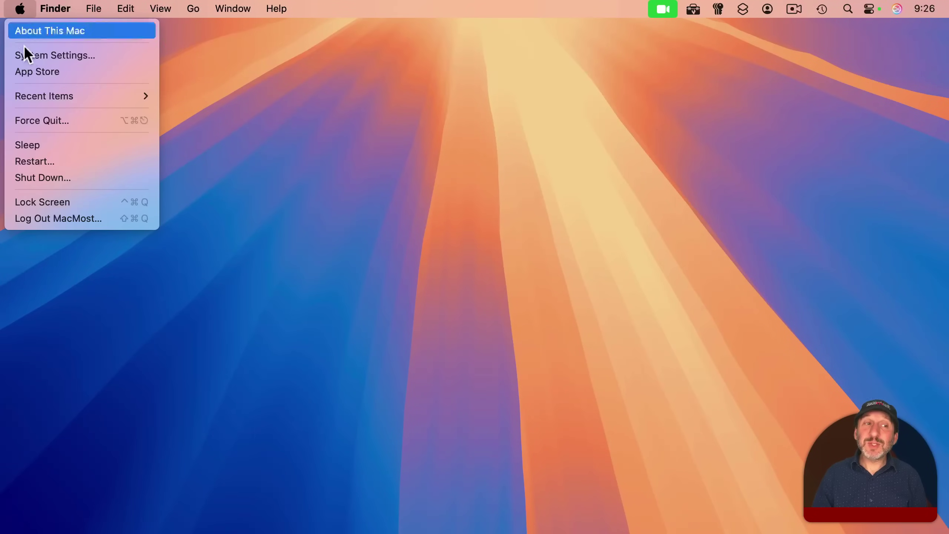
Open System Settings' Storage page showing Macintosh HD at 1.47 TB of 2 TB used.
left_click(27, 59)
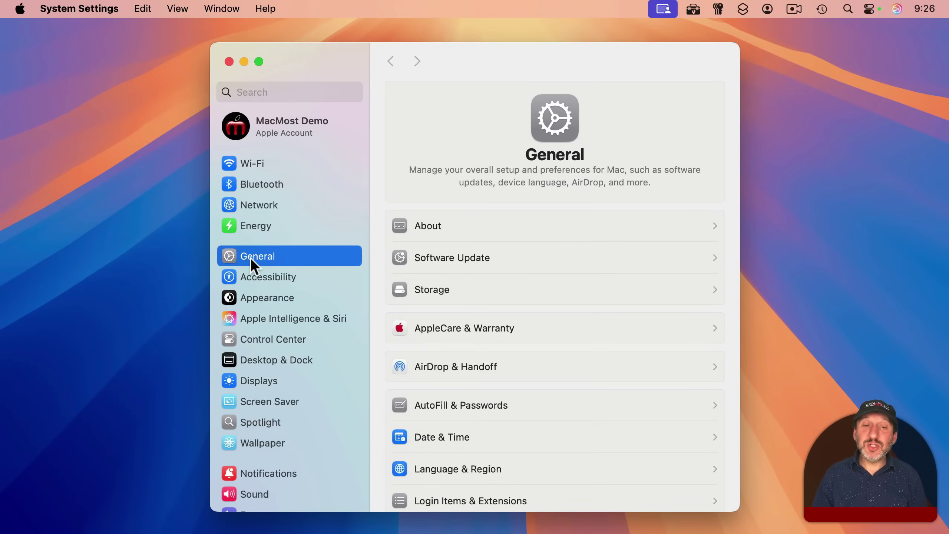
left_click(427, 288)
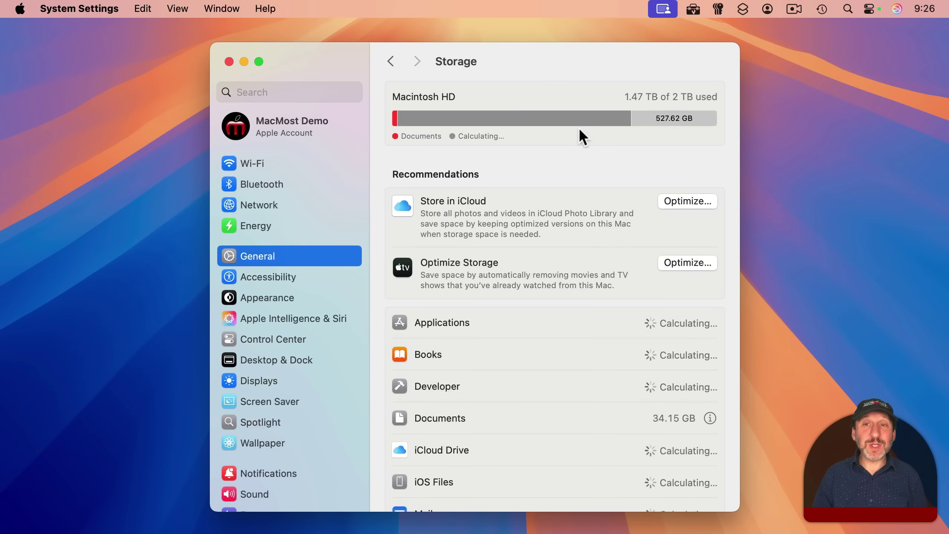
mouse_move(693, 119)
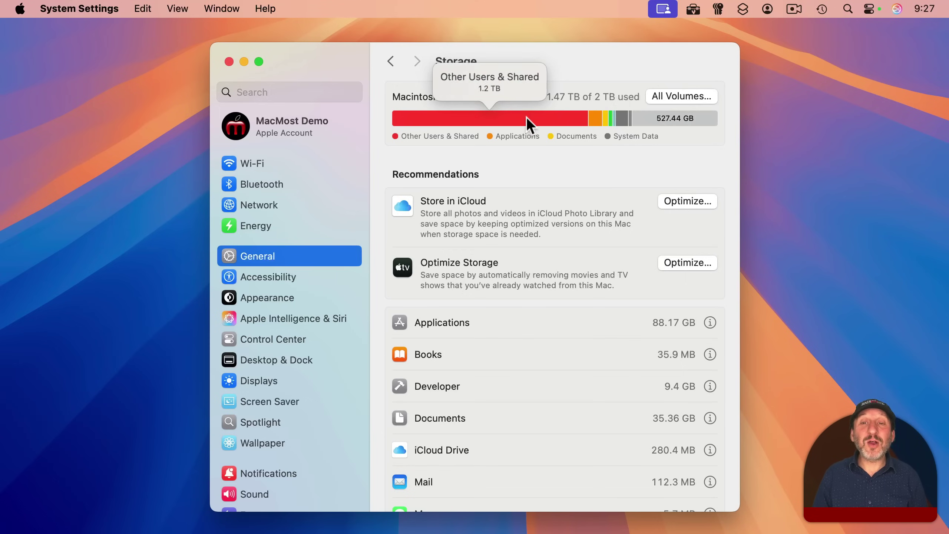
mouse_move(617, 121)
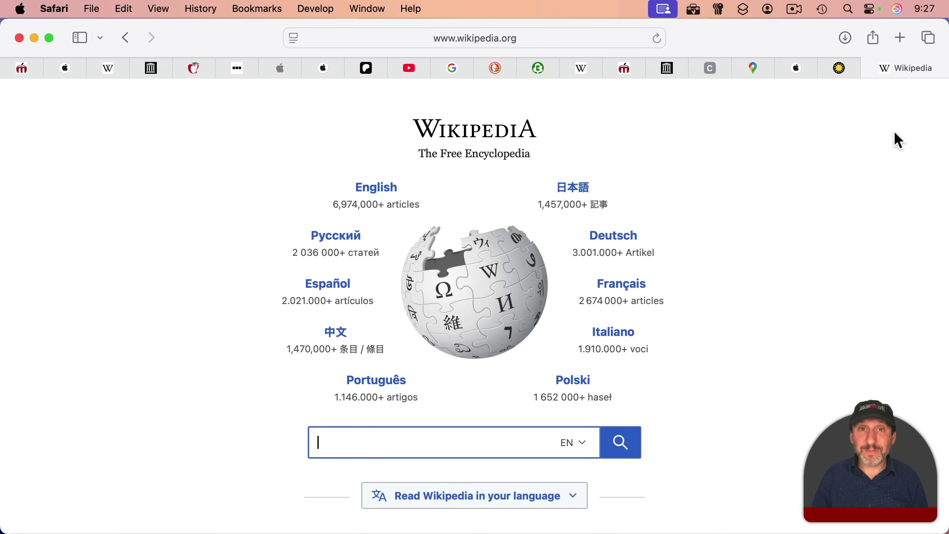
Close Safari's Apple website tab and briefly check the Bookmarks menu.
left_click(67, 66)
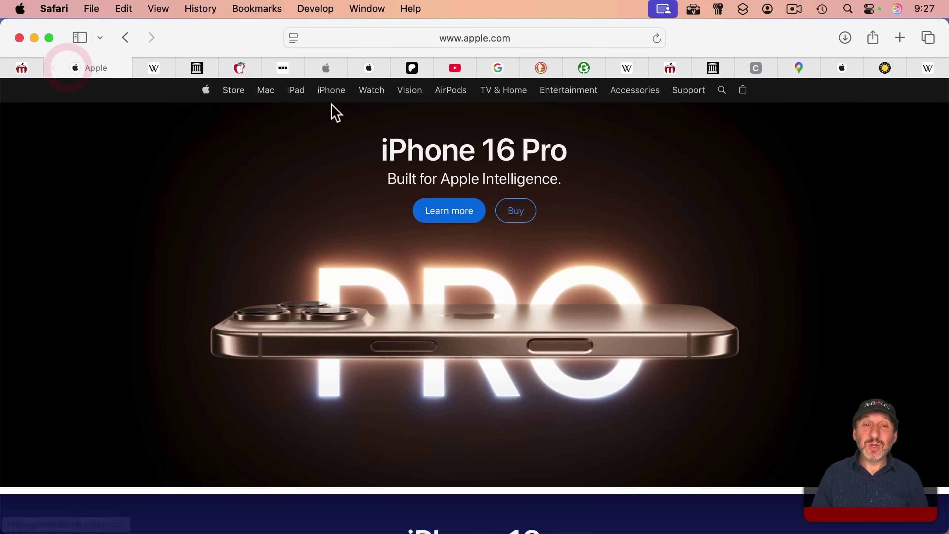
left_click(53, 69)
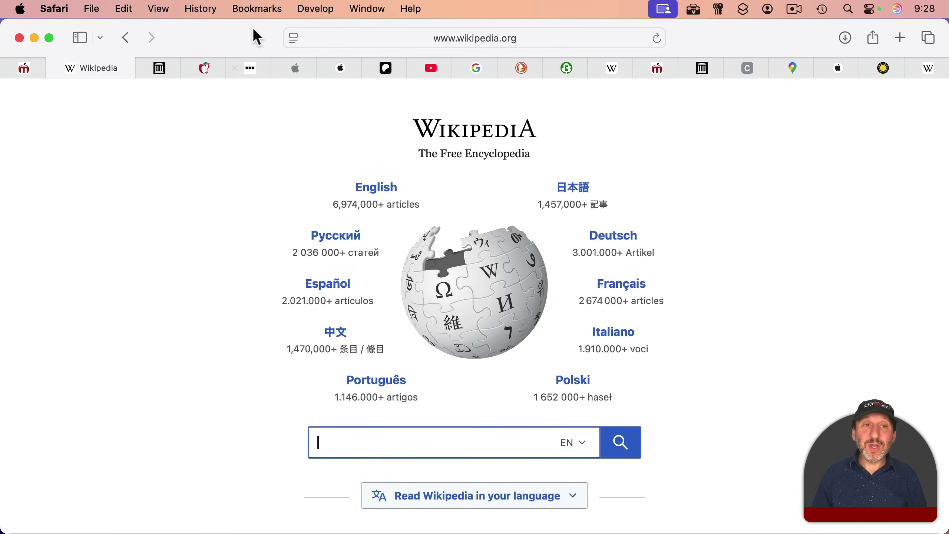
left_click(257, 10)
left_click(257, 9)
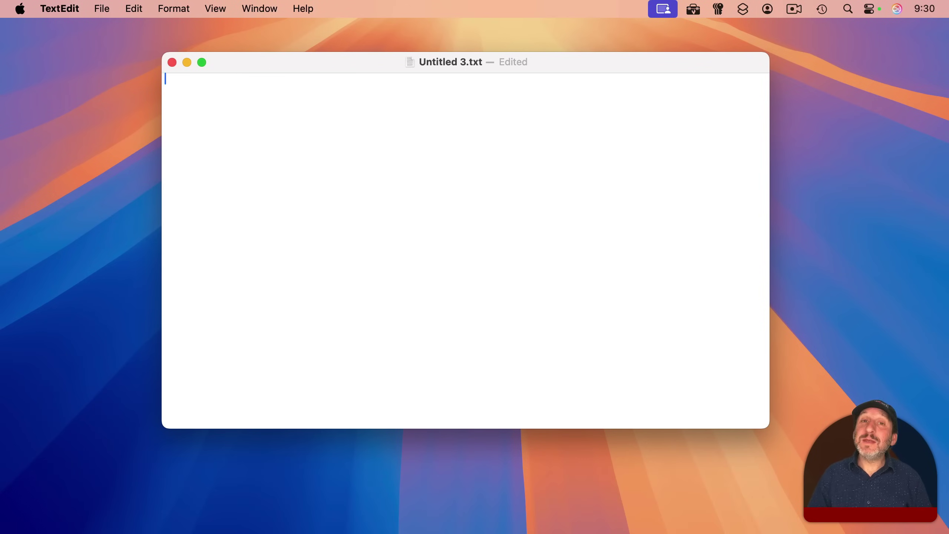
Type 'qwerty' in the TextEdit document, then test the u, i and o keys.
type("qwerty")
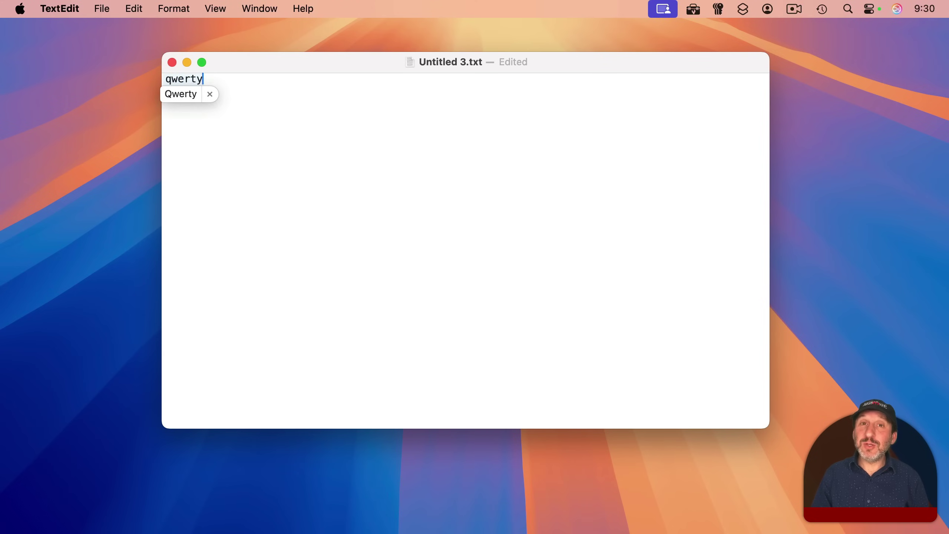
key("u")
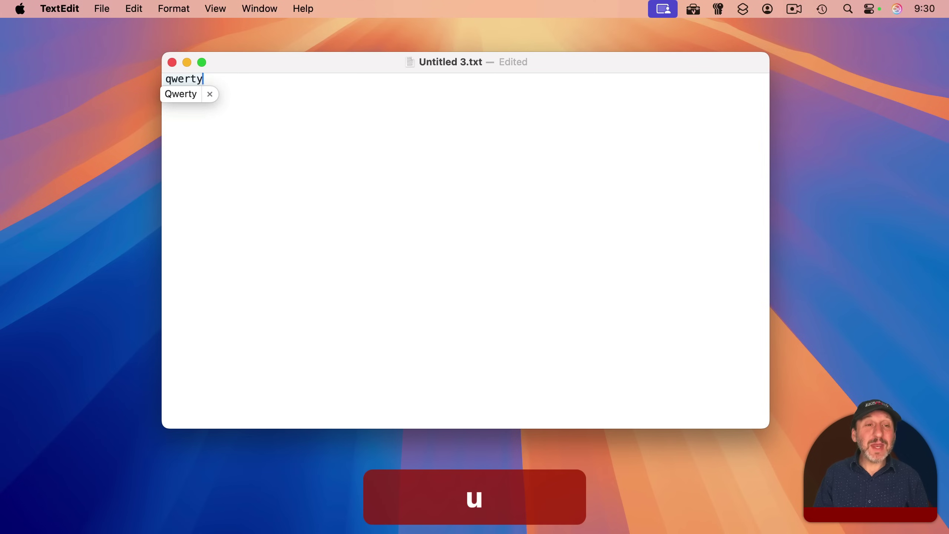
key("i")
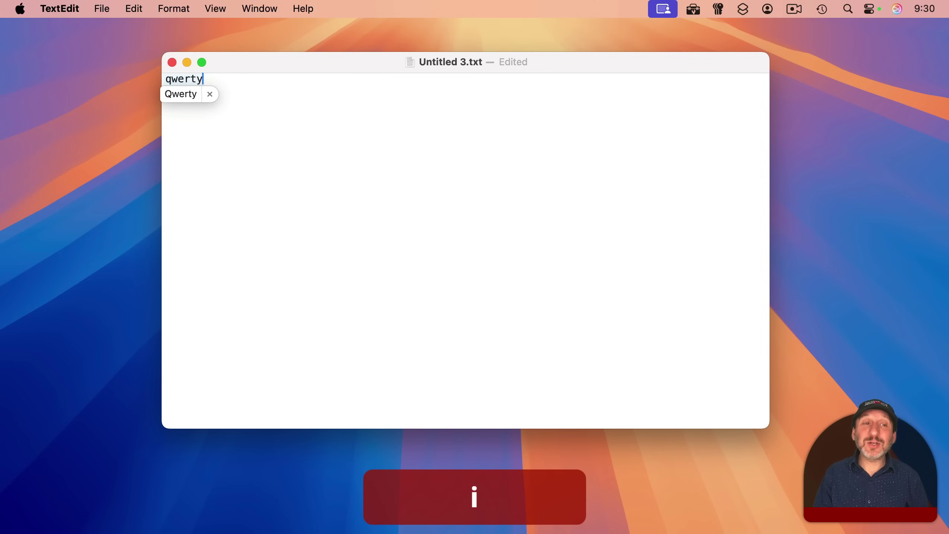
key("o")
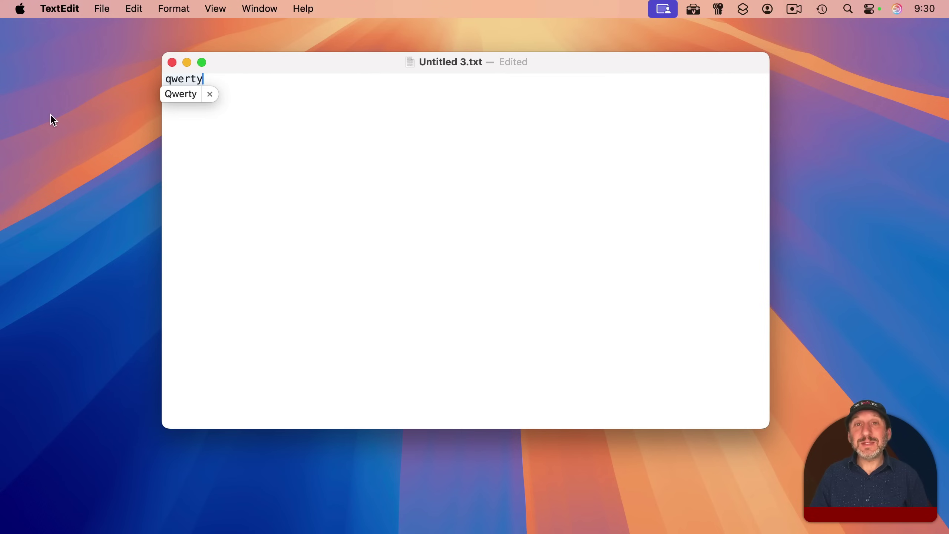
Turn off Mouse Keys under Accessibility > Pointer Control in System Settings.
left_click(19, 10)
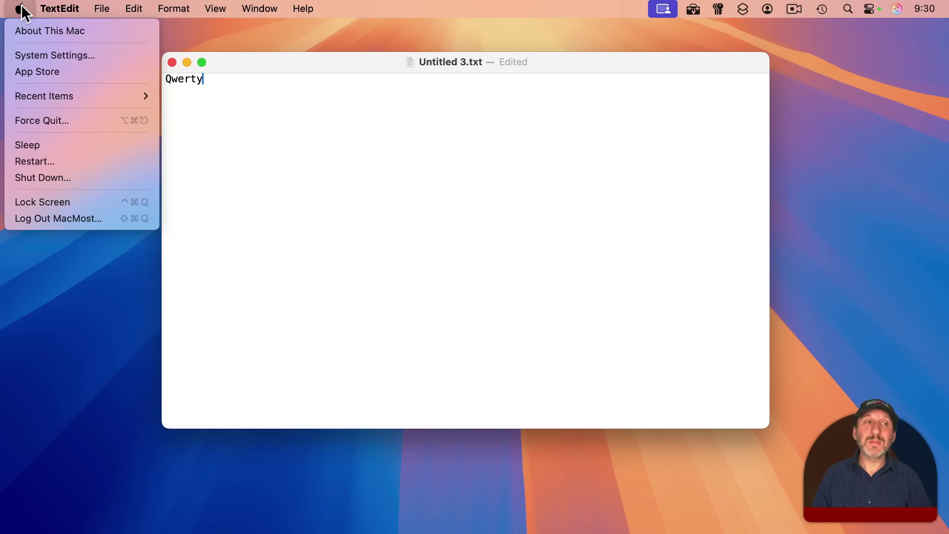
left_click(38, 47)
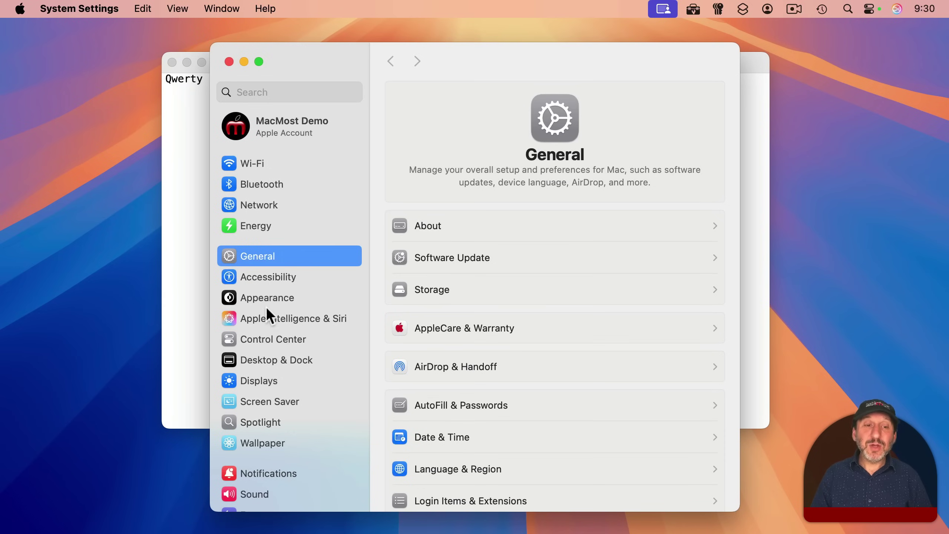
left_click(270, 271)
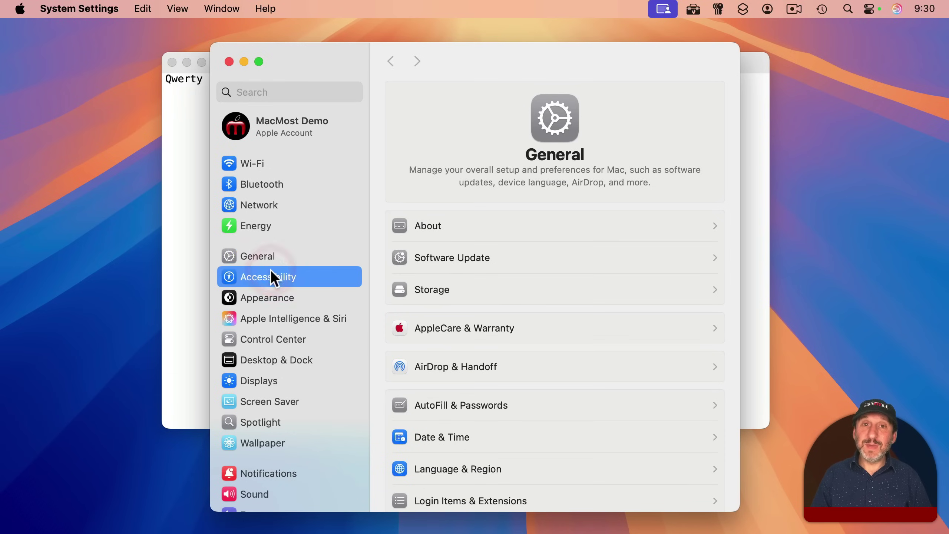
scroll(501, 390, "down", 10)
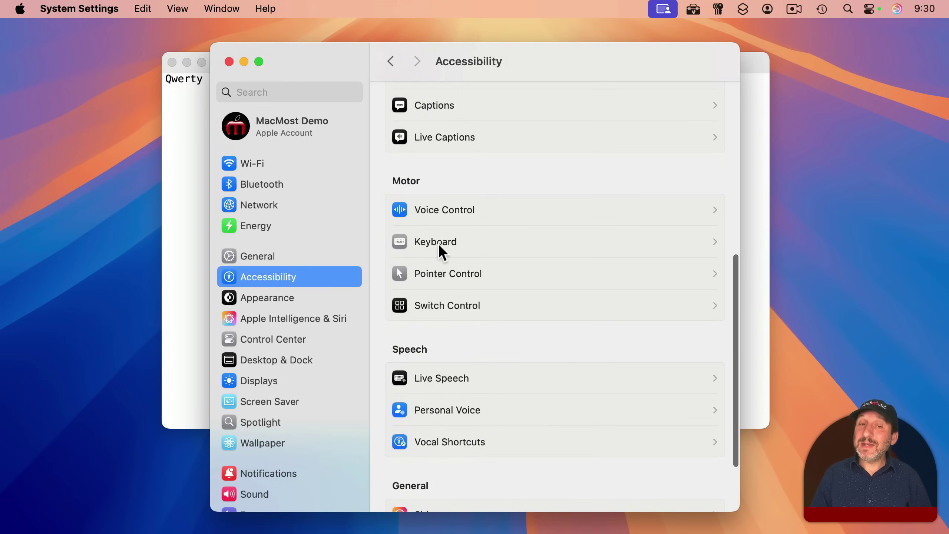
left_click(421, 272)
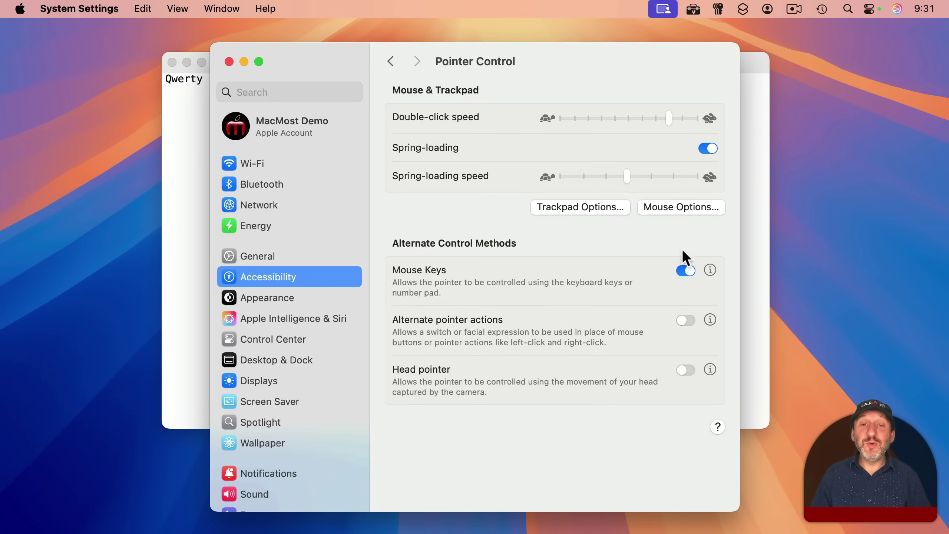
left_click(685, 271)
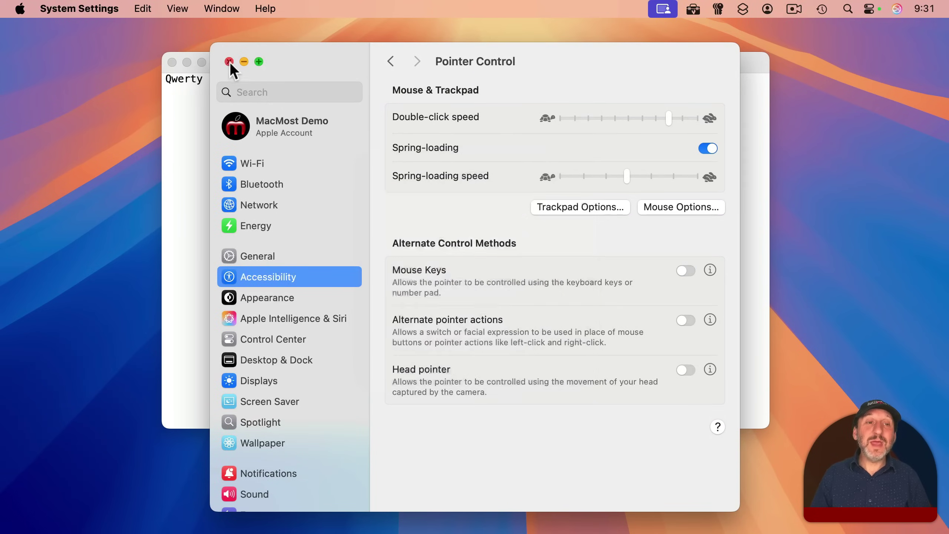
Close System Settings and type 'uio' into the TextEdit document.
left_click(229, 61)
type("u")
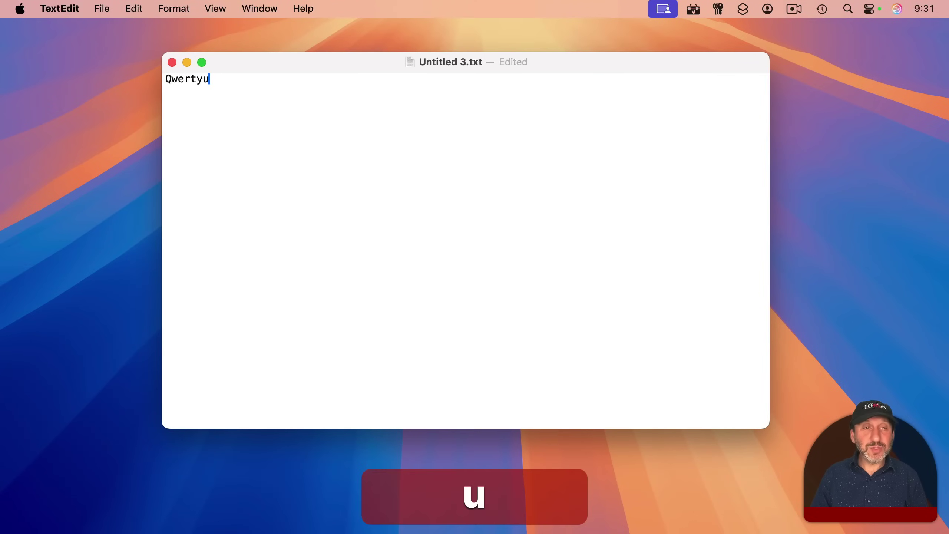
type("io")
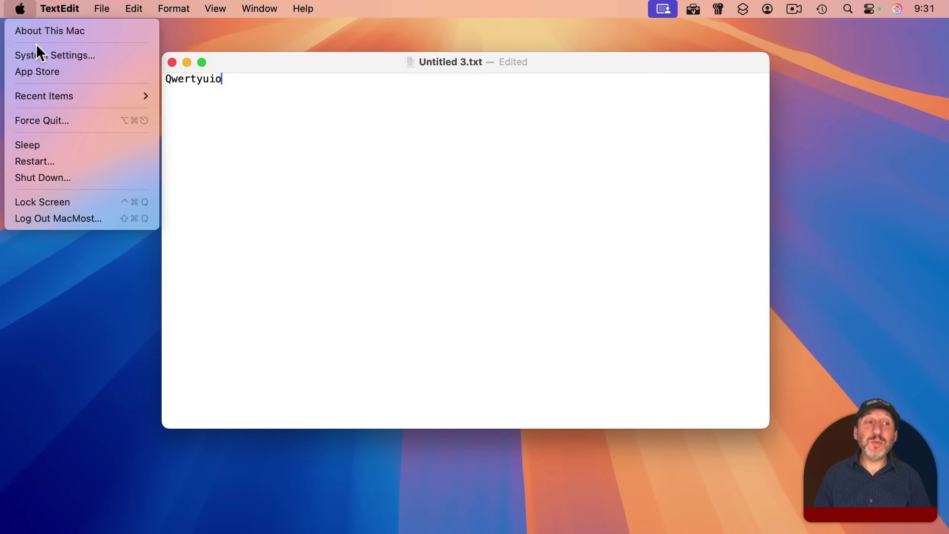
Open the Keyboard input sources and select the U.S. layout.
left_click(39, 53)
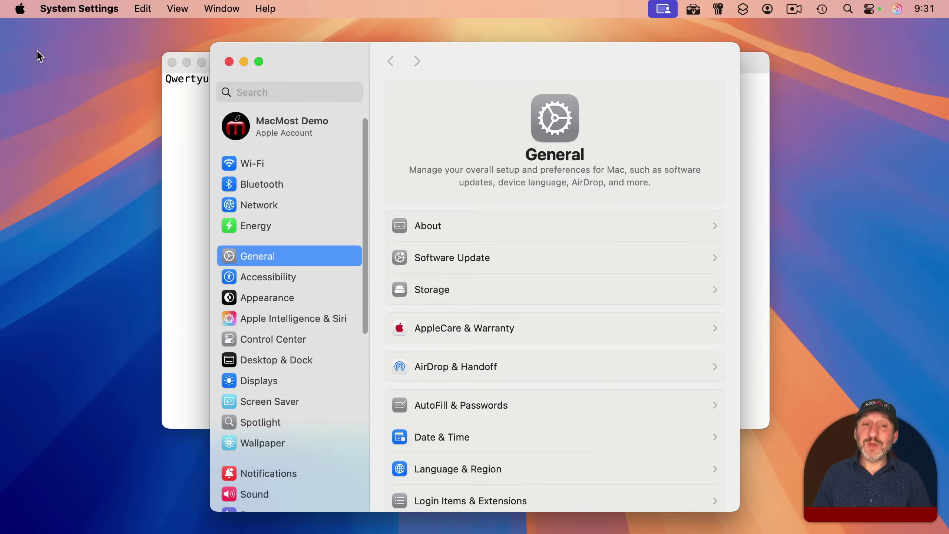
scroll(296, 381, "down", 9)
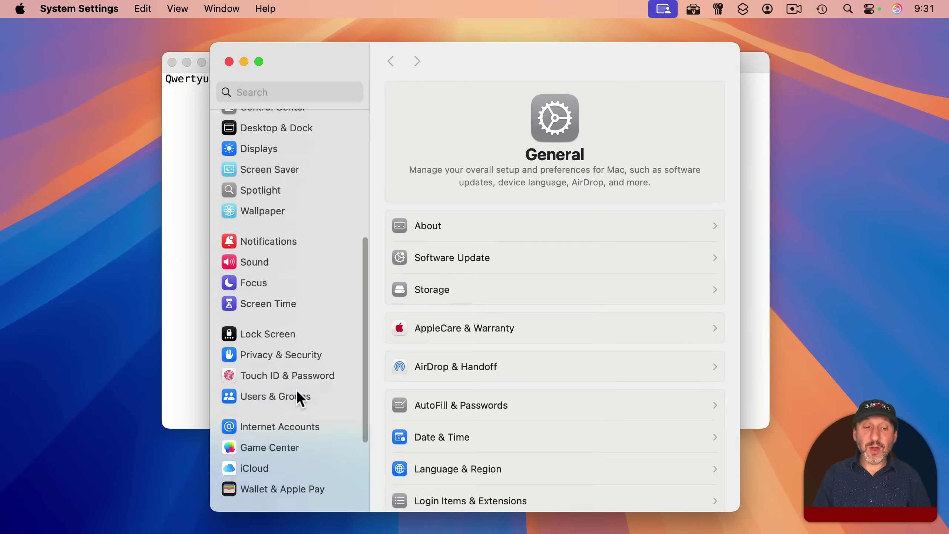
left_click(258, 417)
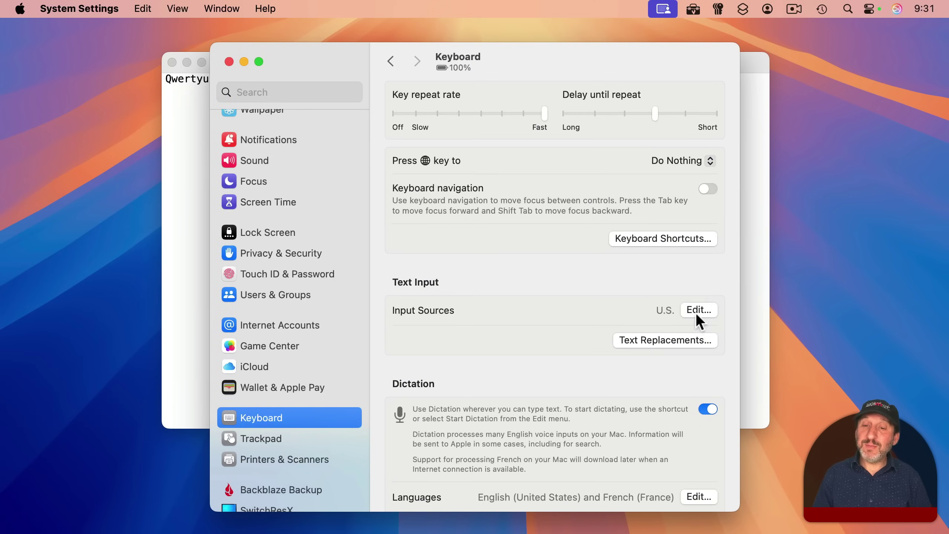
left_click(709, 309)
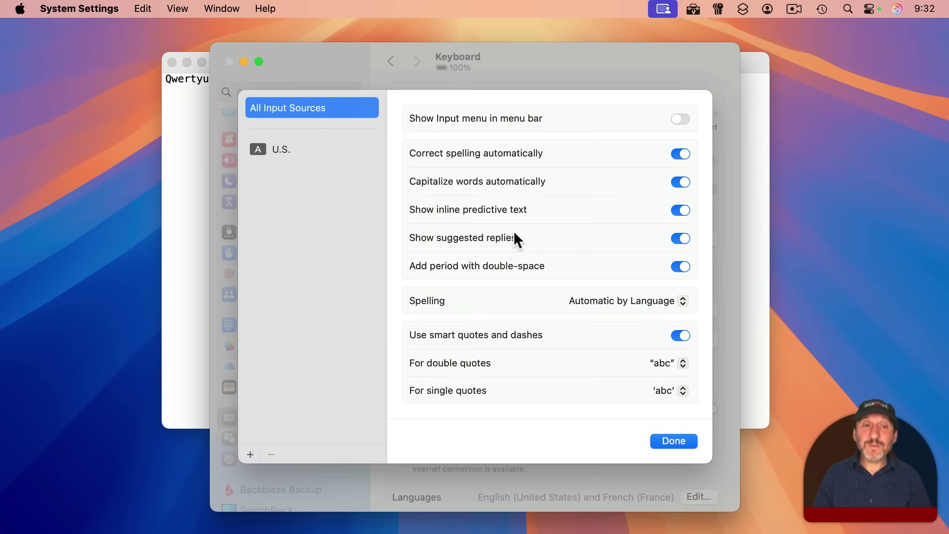
left_click(275, 151)
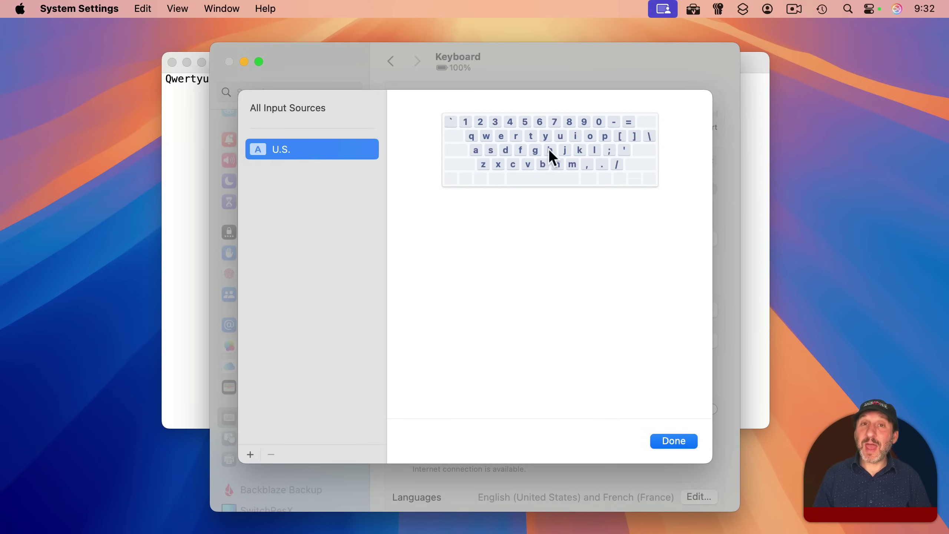
Browse the French layouts in the add-source list, then cancel without adding any.
left_click(250, 453)
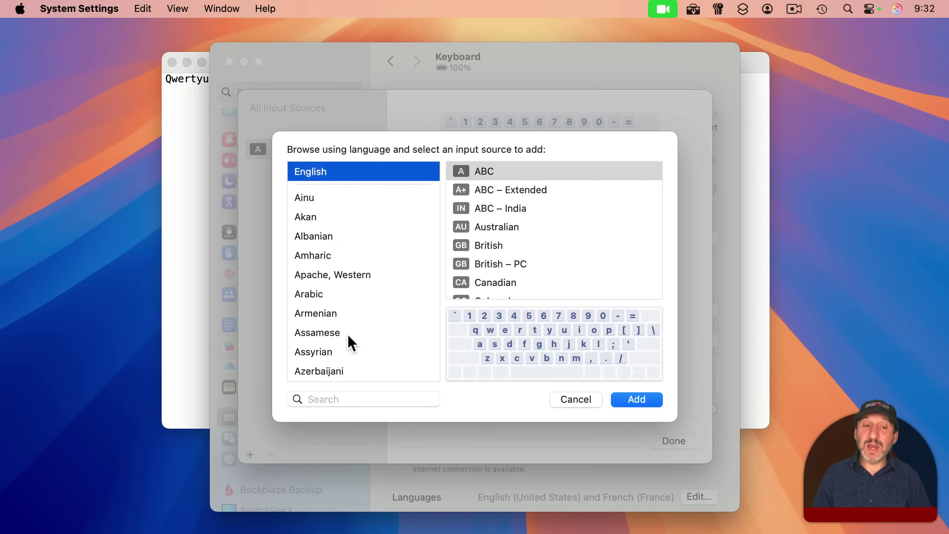
scroll(347, 334, "down", 5)
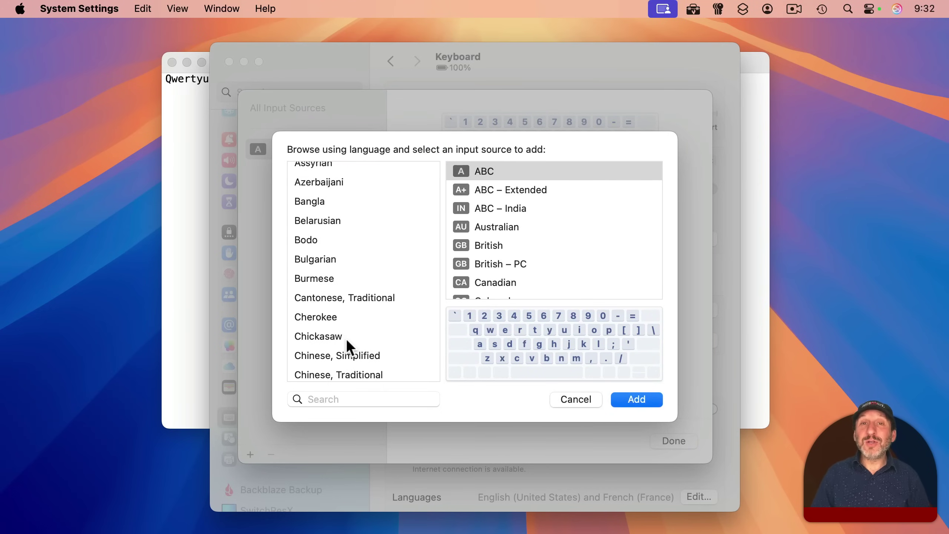
scroll(367, 311, "down", 5)
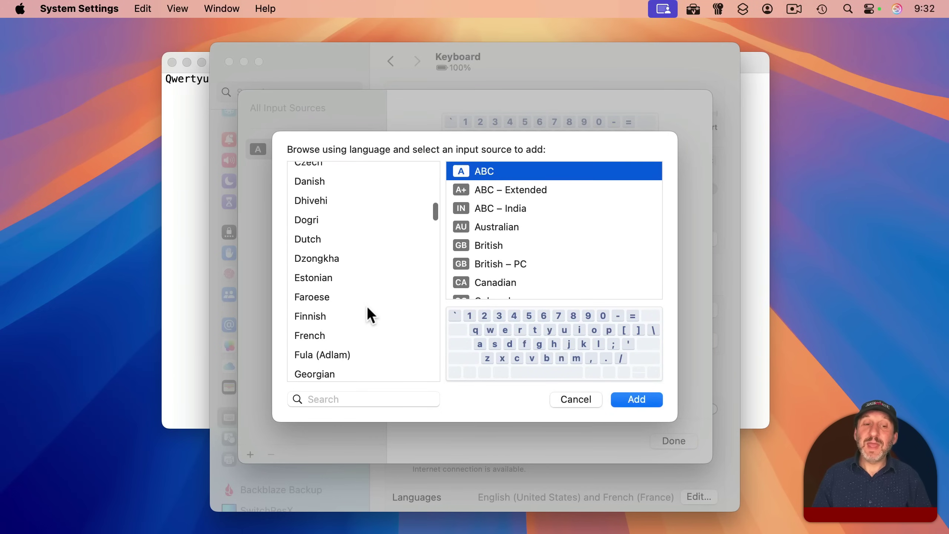
left_click(324, 312)
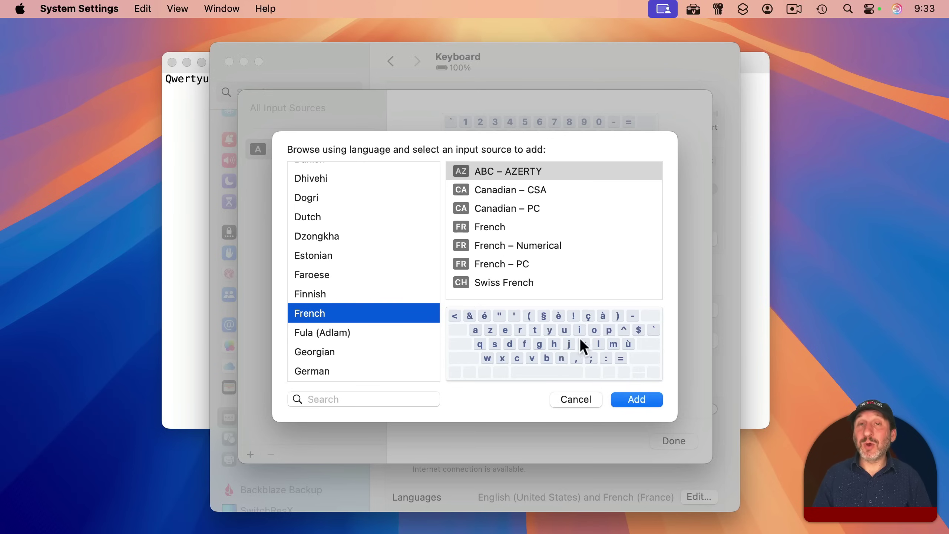
key("Escape")
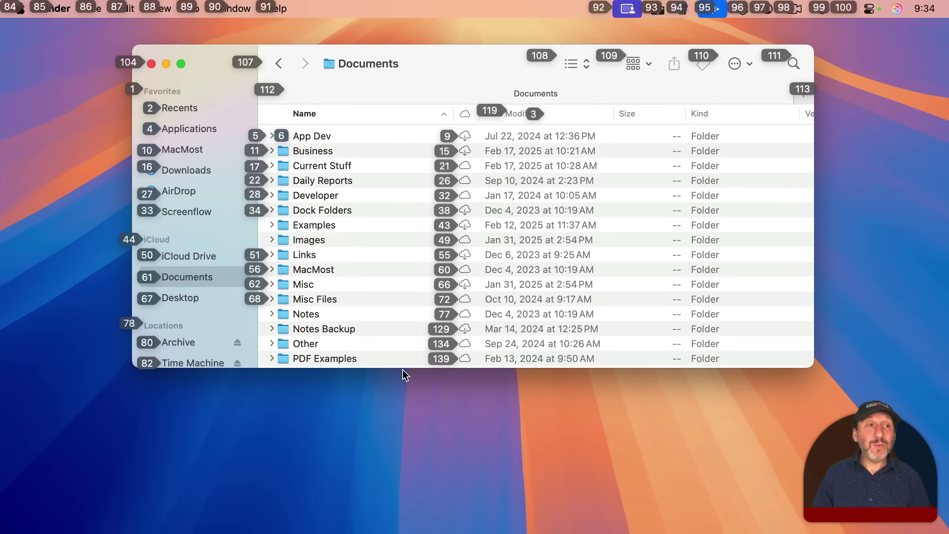
Open System Settings from the Apple menu.
left_click(19, 11)
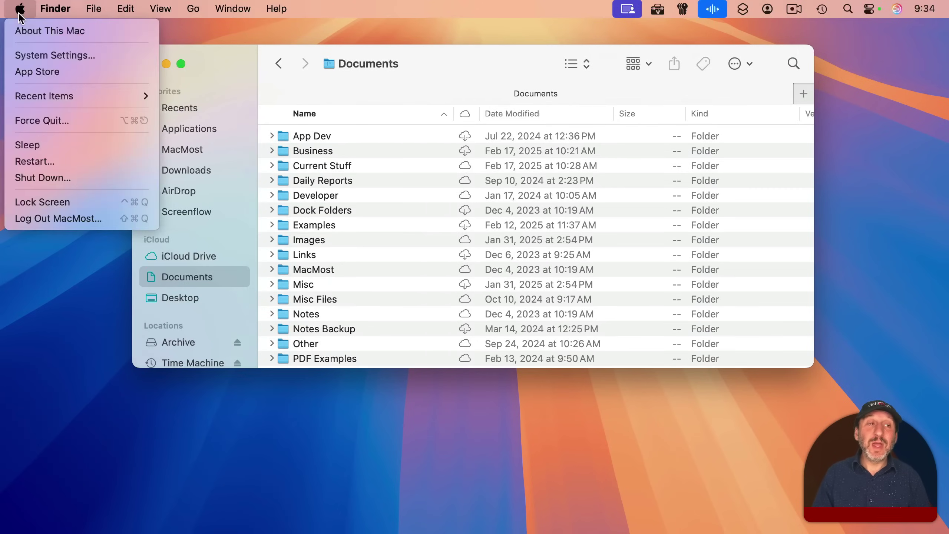
left_click(30, 55)
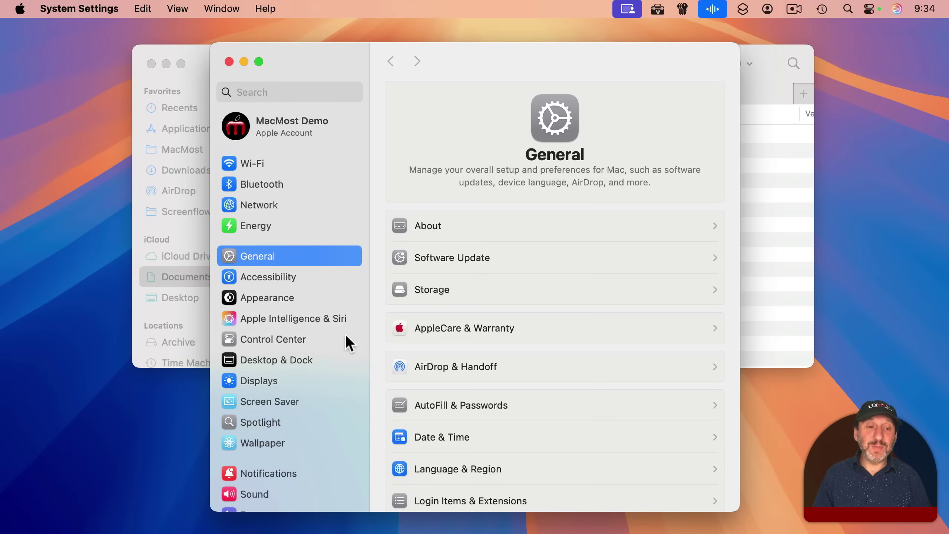
Turn off Voice Control in Accessibility, leaving the overlay set to Item Numbers.
left_click(284, 278)
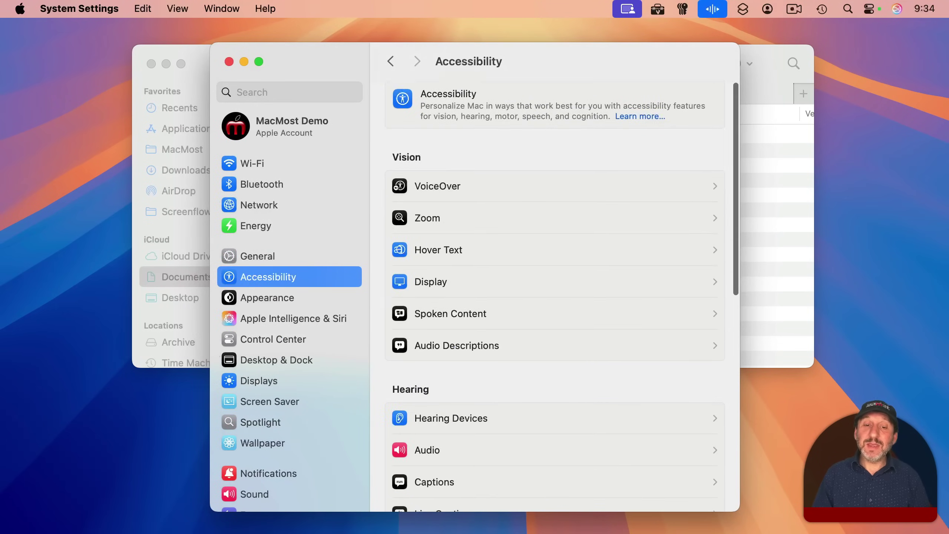
scroll(484, 371, "down", 7)
left_click(433, 315)
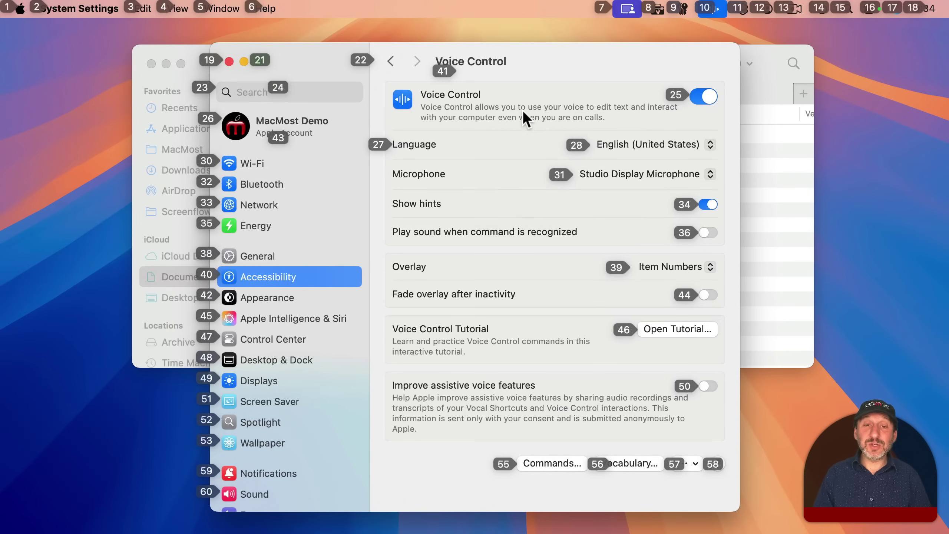
left_click(670, 267)
left_click(670, 267)
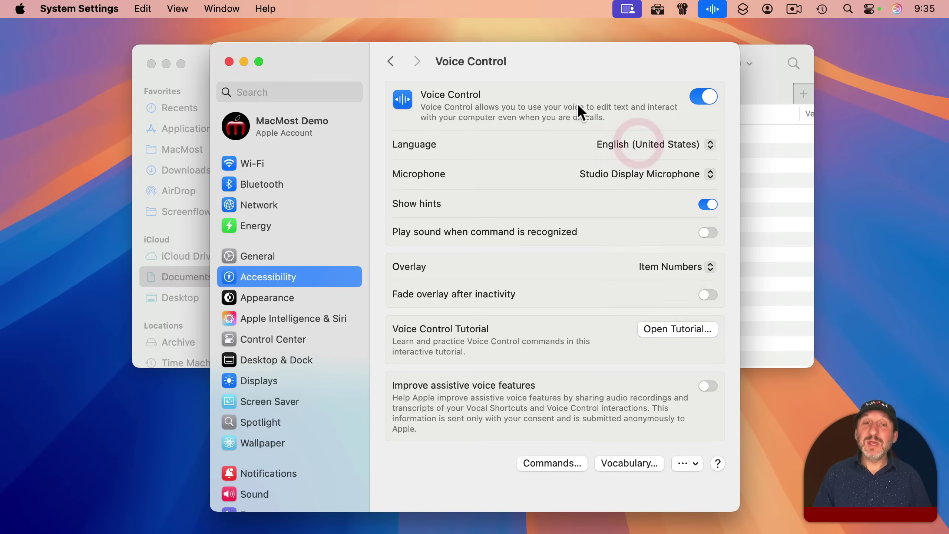
left_click(707, 94)
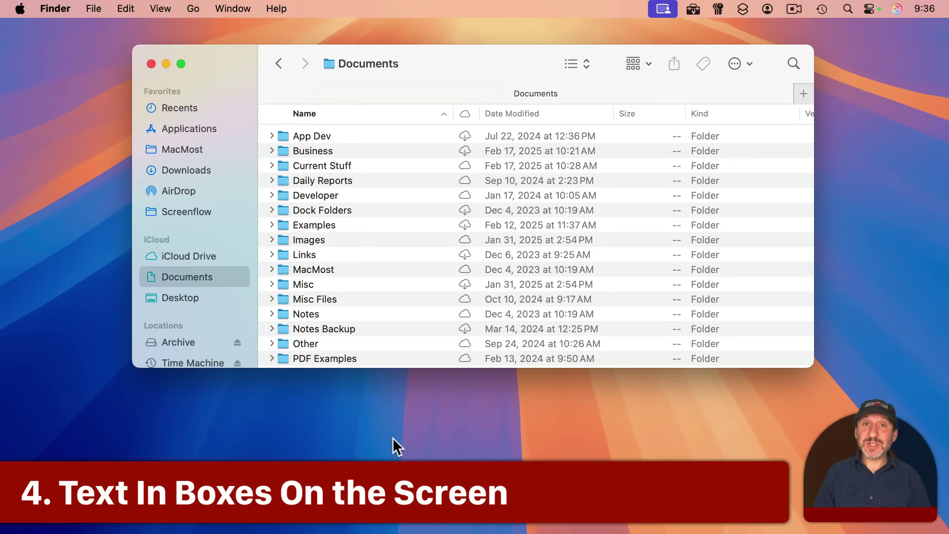
mouse_move(323, 99)
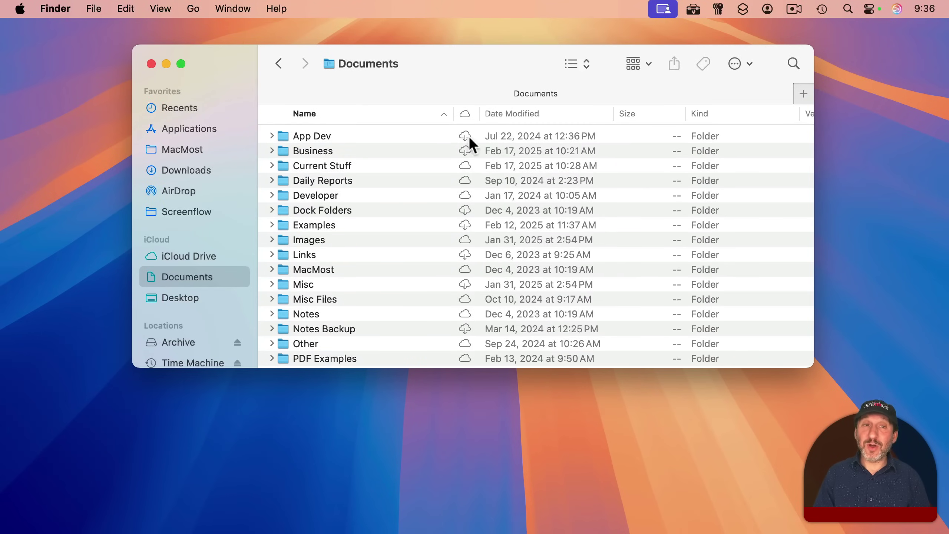
Switch off Hover Text under Accessibility in System Settings.
left_click(20, 8)
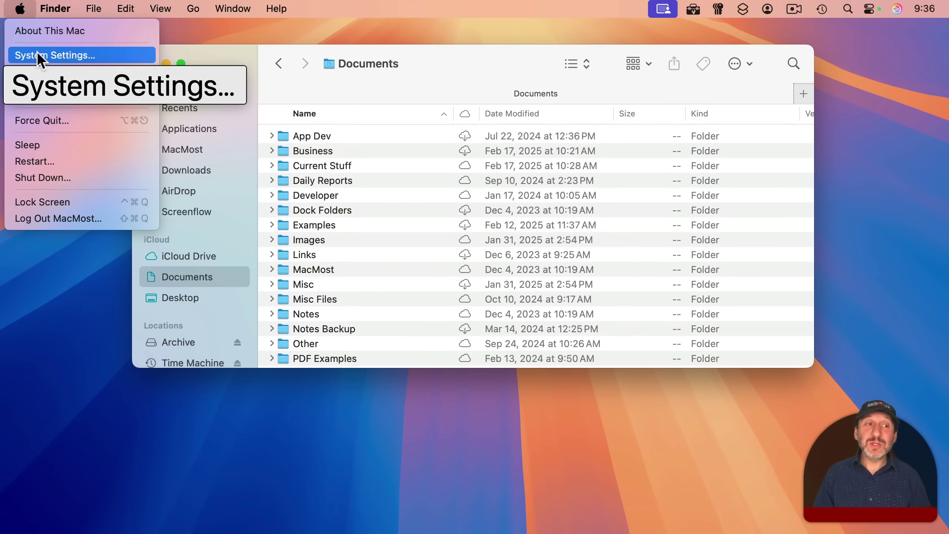
left_click(38, 52)
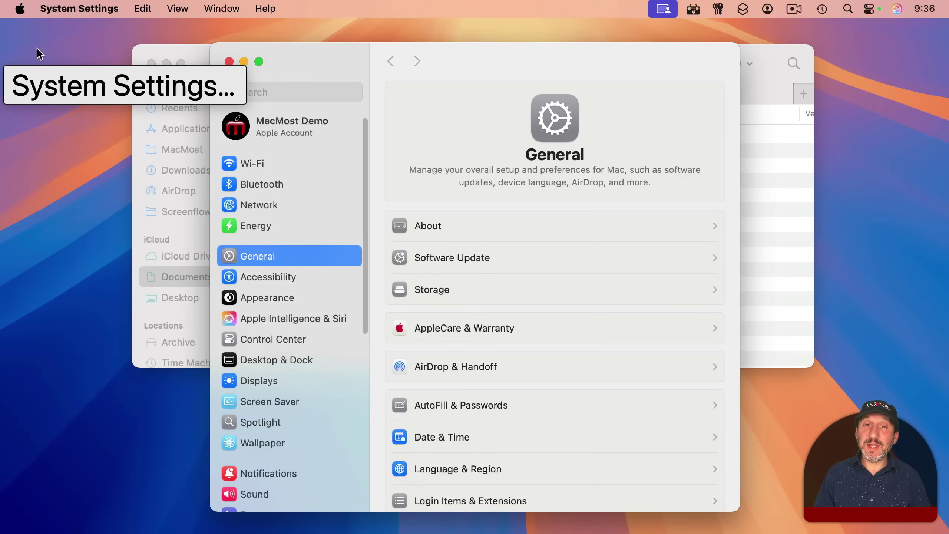
left_click(260, 277)
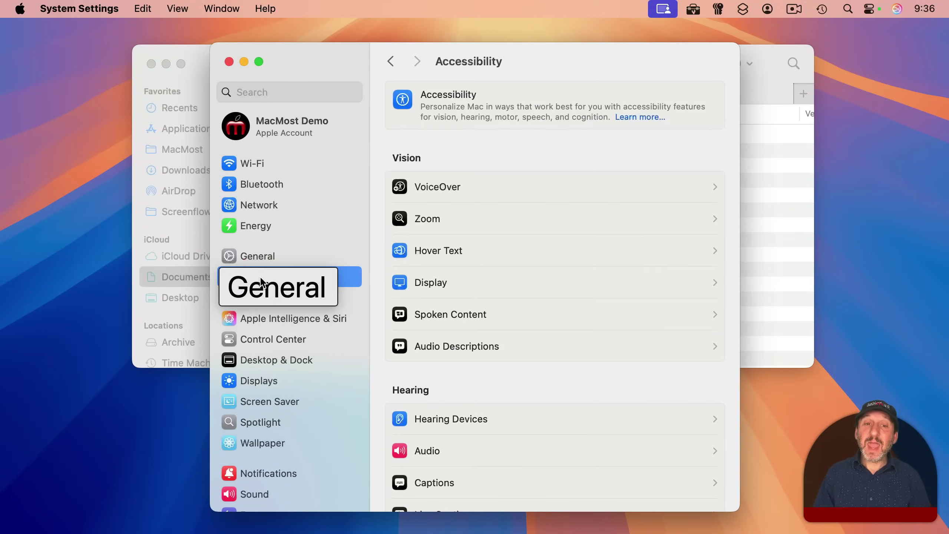
left_click(453, 247)
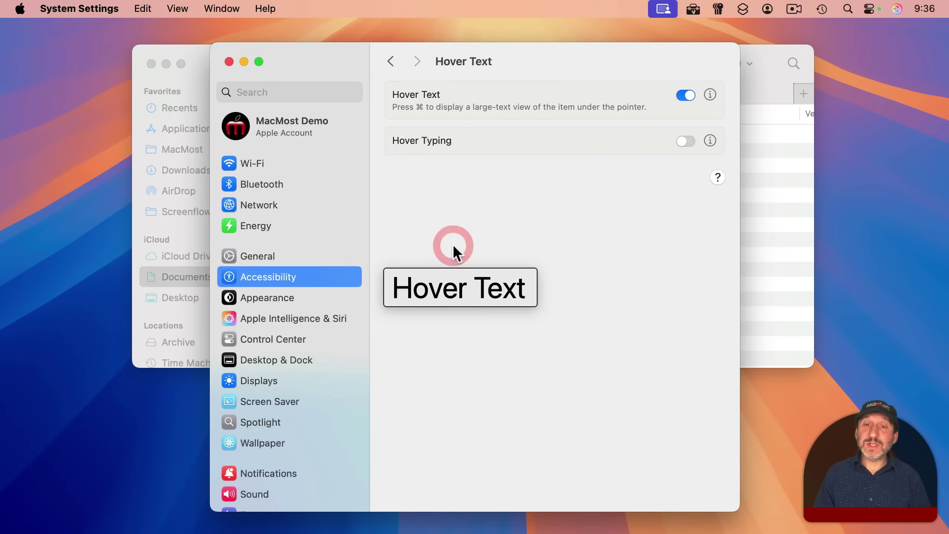
left_click(690, 94)
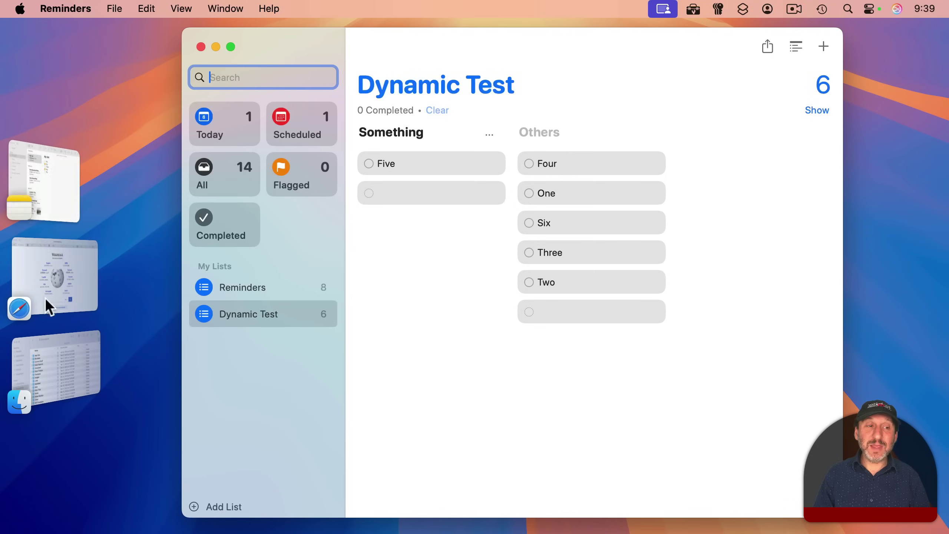
Use Stage Manager to bring Notes forward, then the Safari Wikipedia window.
left_click(51, 189)
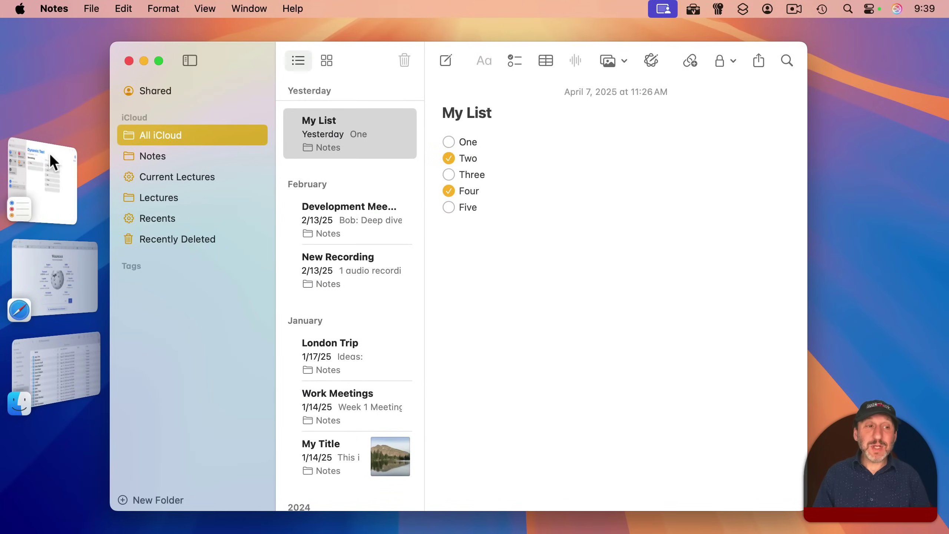
left_click(42, 288)
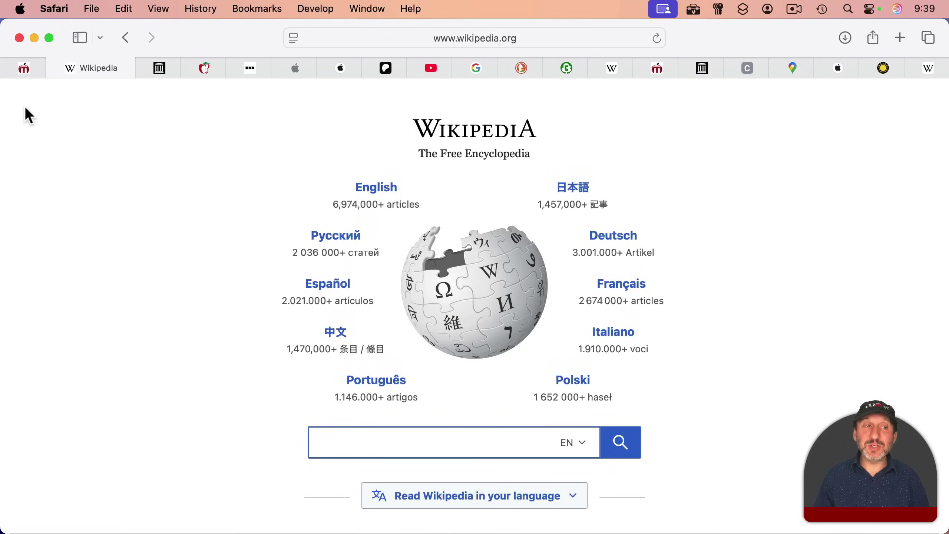
Bring the Reminders window with the Dynamic Test list back to the front from the Stage Manager strip.
mouse_move(4, 106)
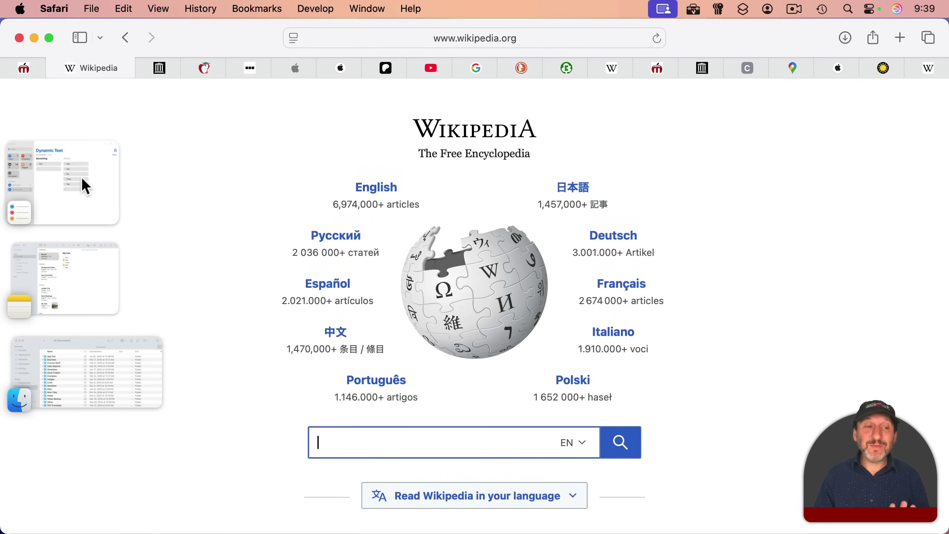
left_click(62, 181)
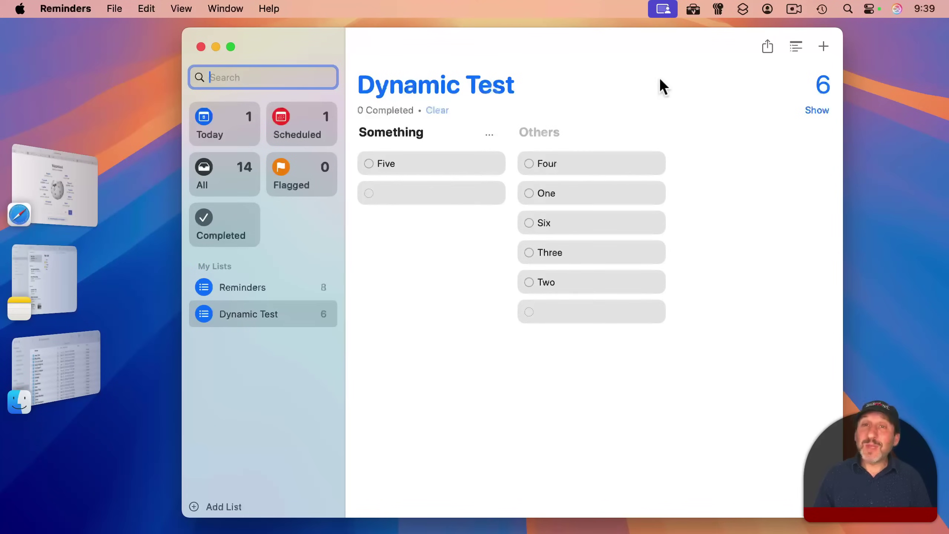
Turn Stage Manager off from Control Center and drag the Safari window aside.
left_click(870, 8)
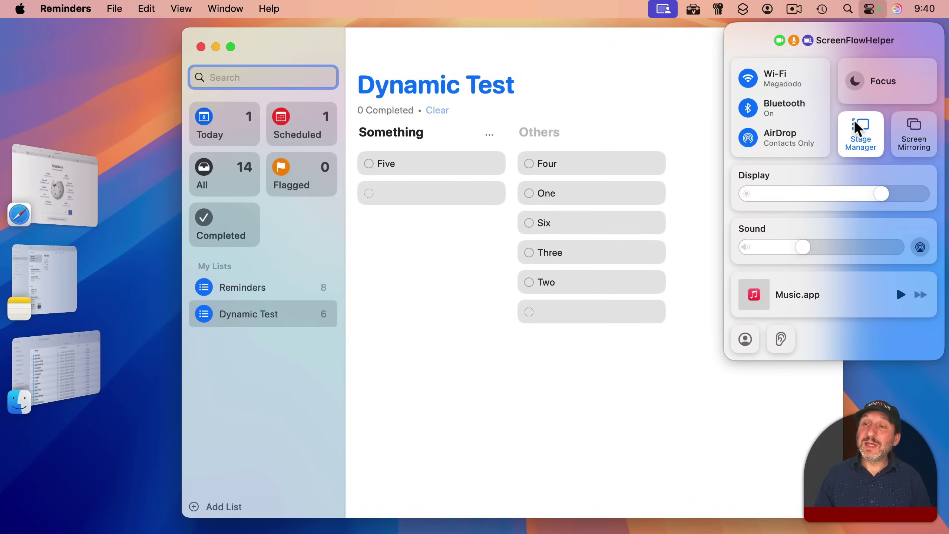
left_click(859, 135)
left_click_drag(171, 37, 411, 112)
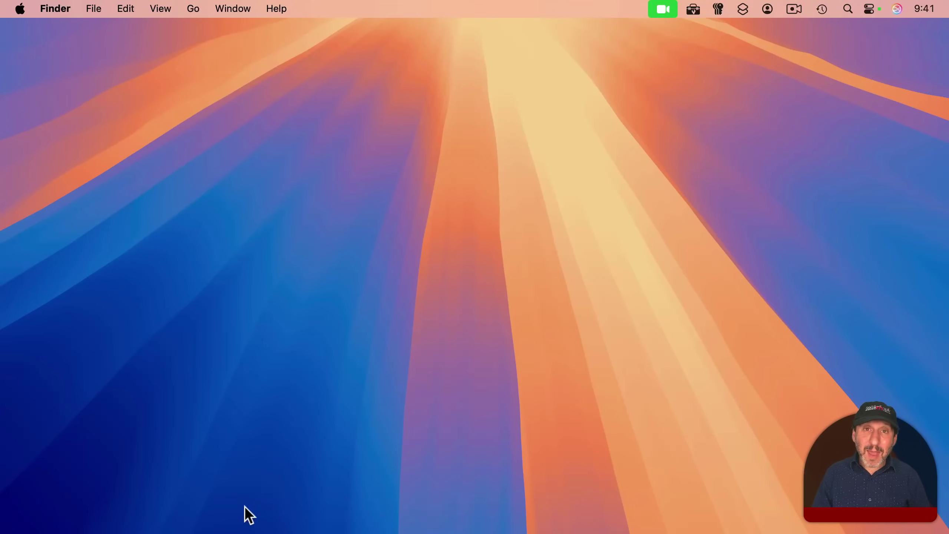
Launch Activity Monitor by searching 'act' in Launchpad.
mouse_move(224, 530)
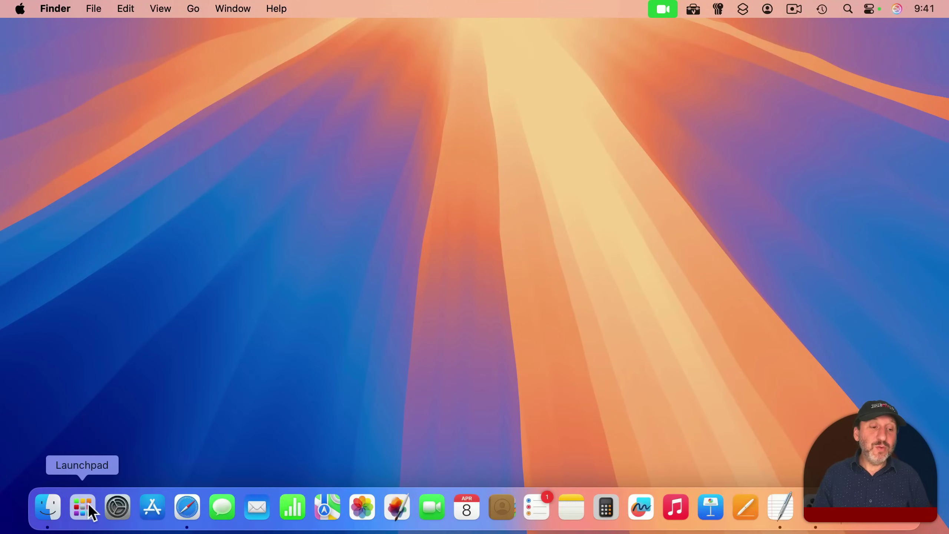
left_click(88, 502)
type("act")
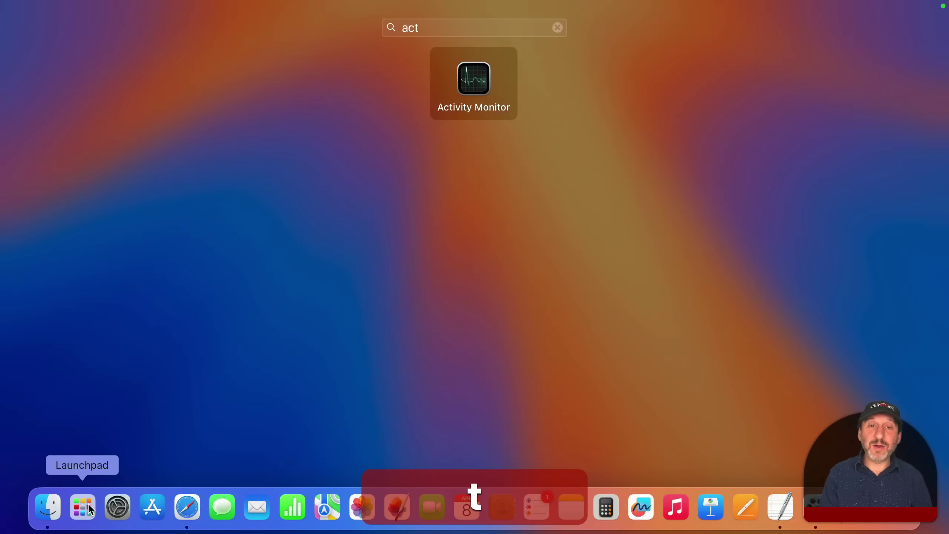
key("Return")
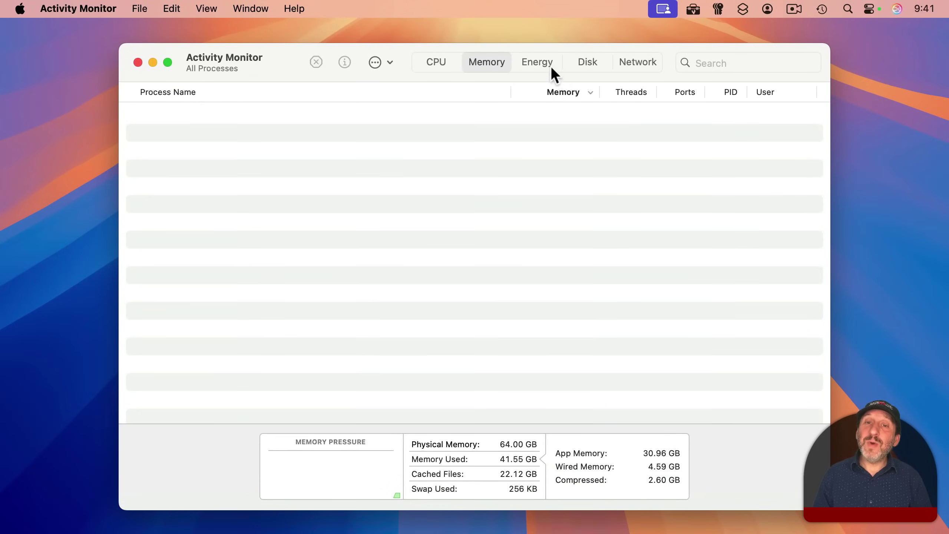
Show Activity Monitor's Energy view sorted by the Preventing Sleep column.
left_click(546, 63)
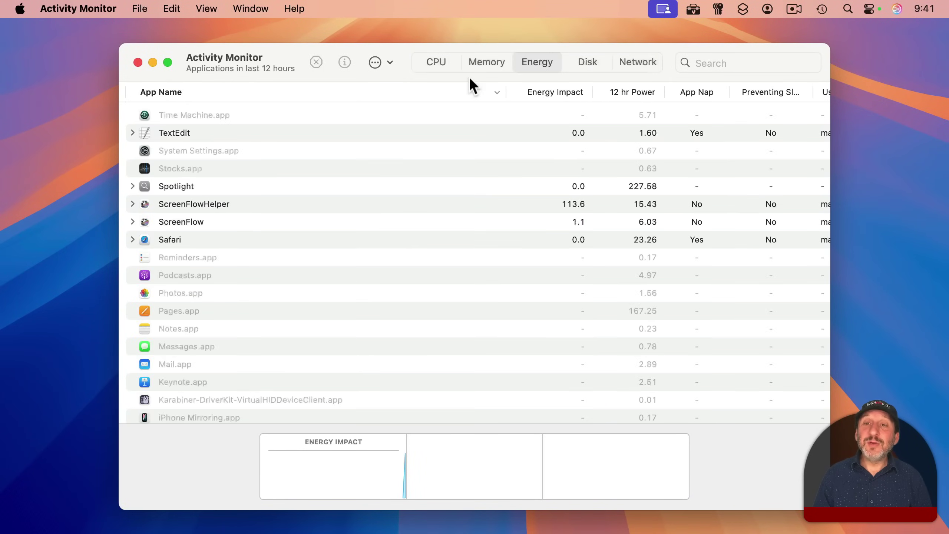
left_click(764, 92)
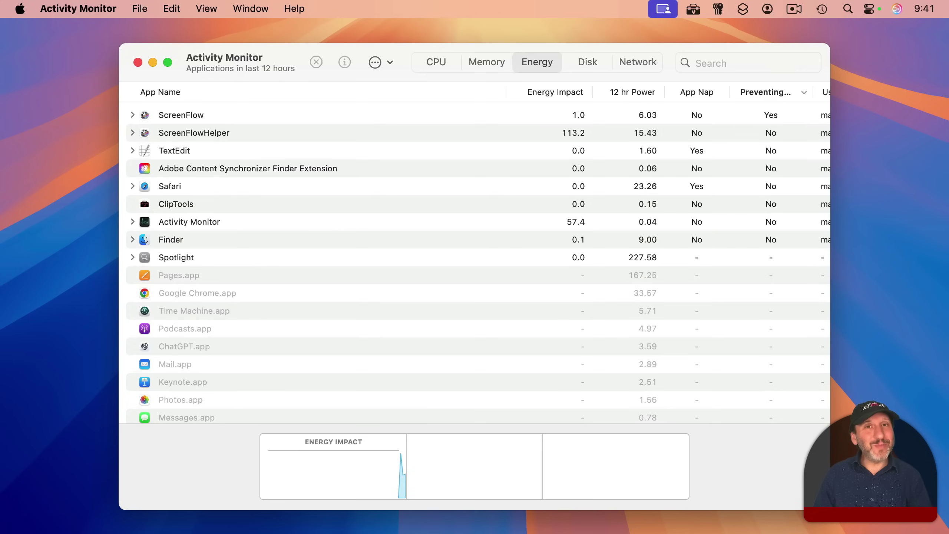
mouse_move(779, 111)
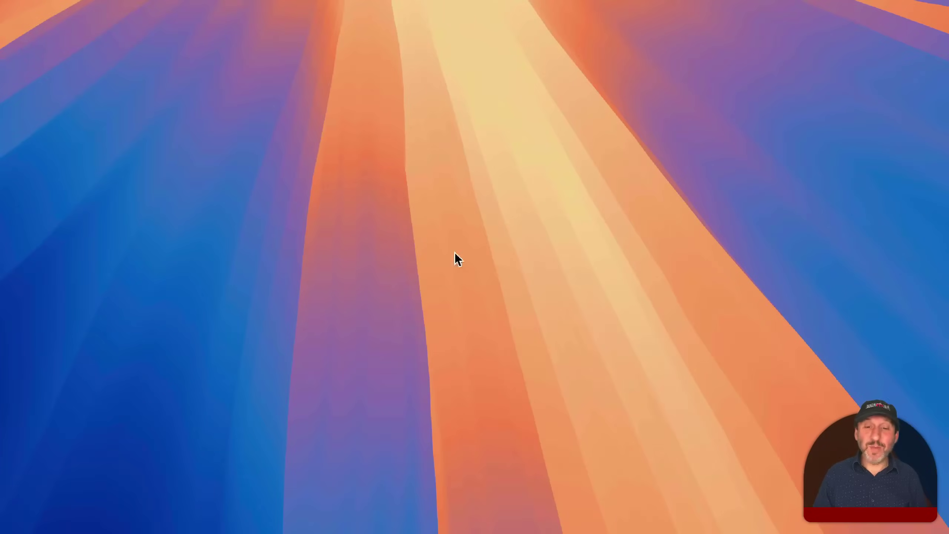
Zoom the screen back out to normal magnification and open the Apple menu.
scroll(801, 474, "down", 5)
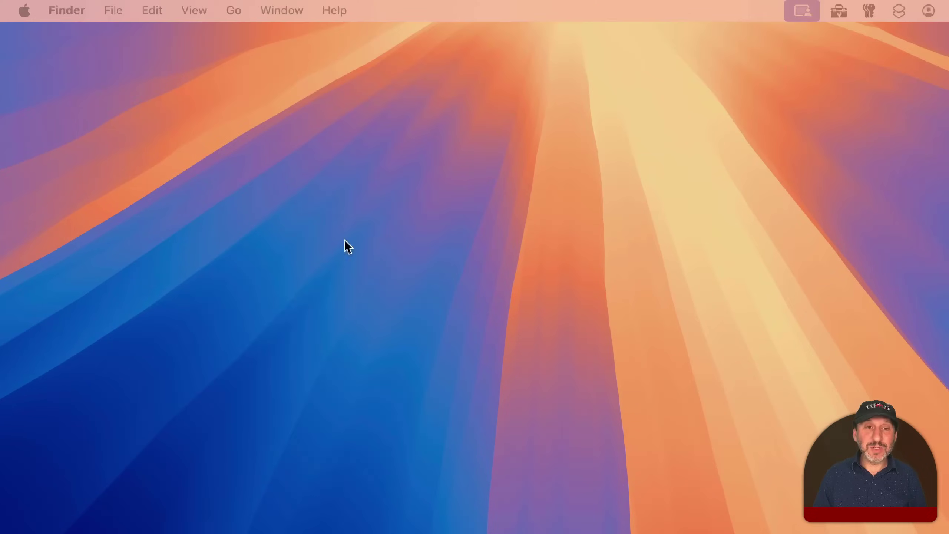
scroll(209, 137, "up", 5)
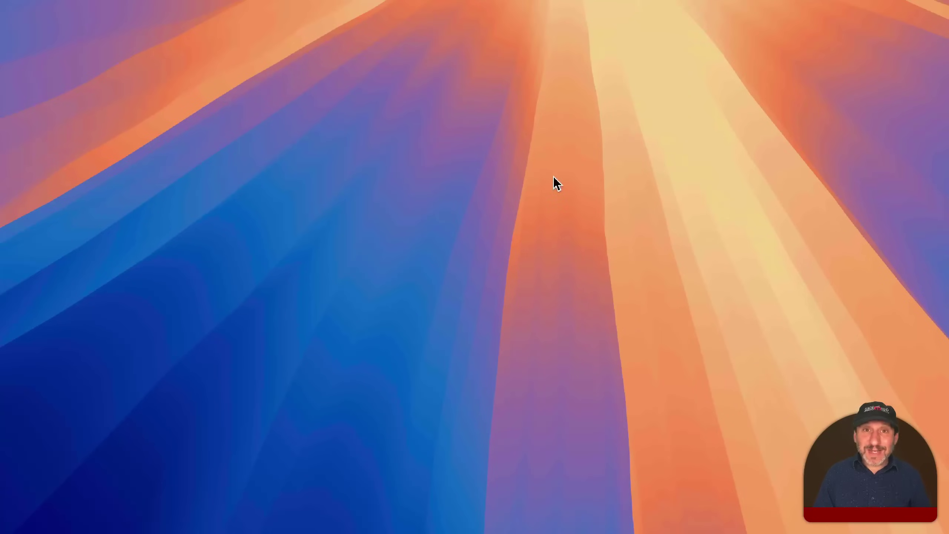
scroll(332, 97, "down", 5)
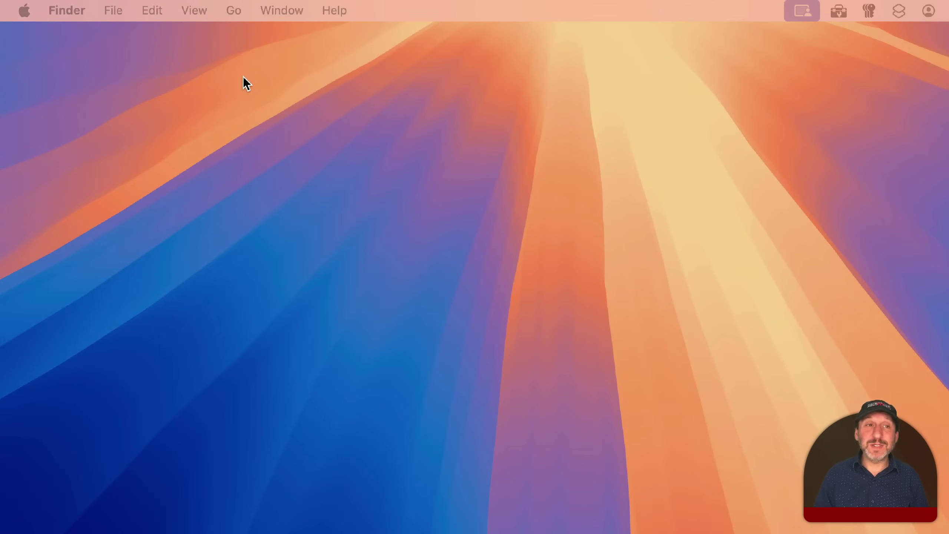
scroll(187, 74, "up", 5)
scroll(338, 48, "down", 5)
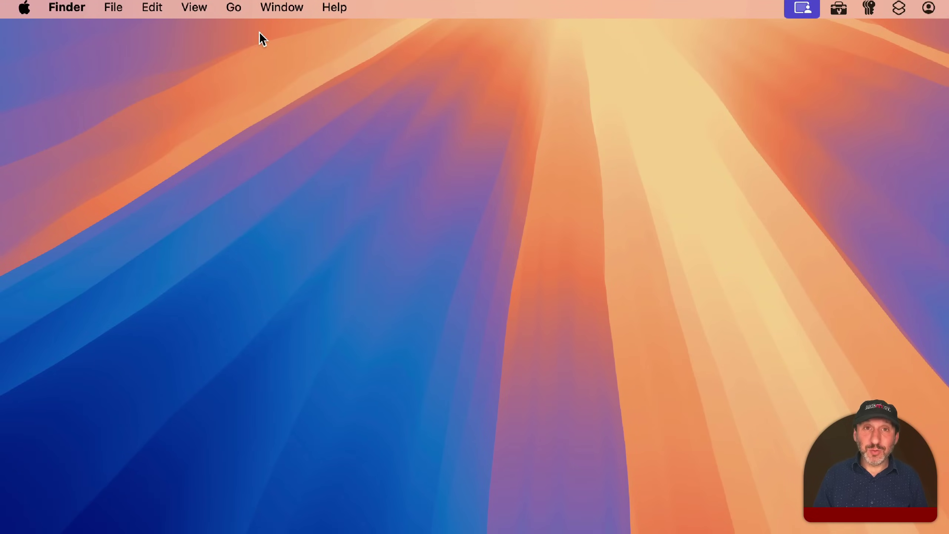
left_click(25, 11)
Set Accessibility Zoom style to Picture-in-Picture and switch zoom off with Option-Command-8.
left_click(47, 61)
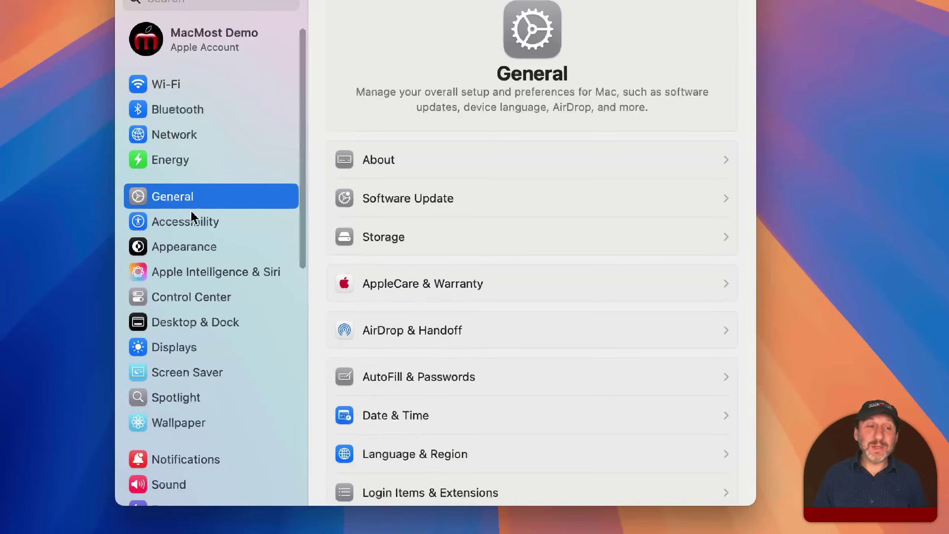
left_click(312, 281)
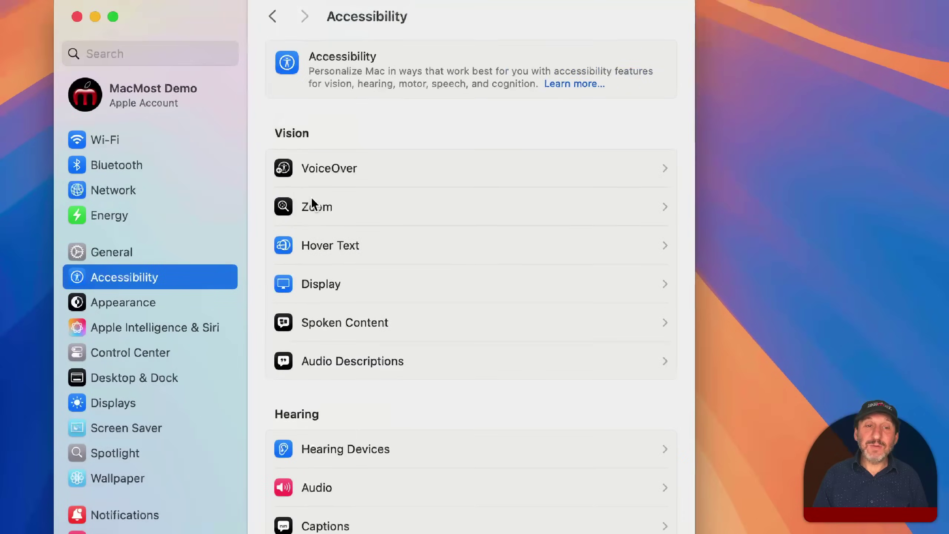
left_click(375, 150)
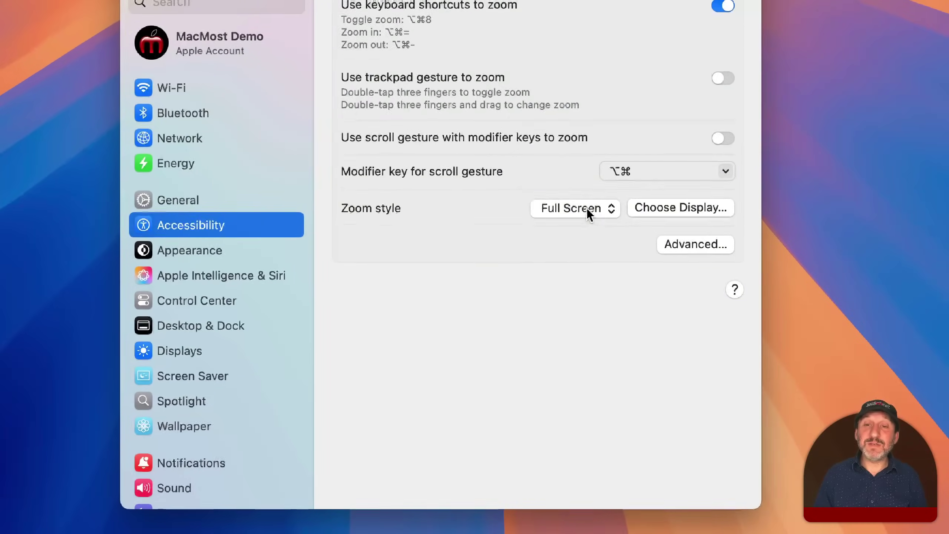
left_click(641, 206)
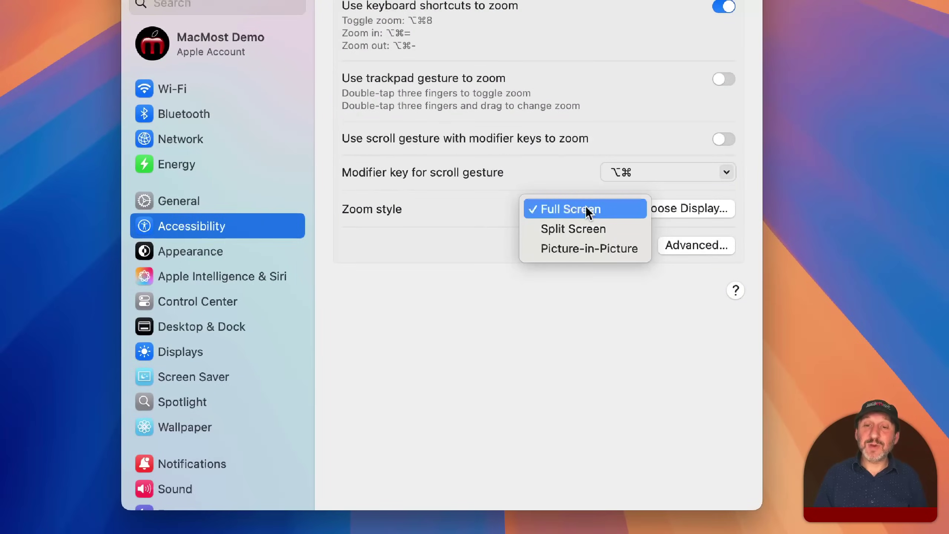
left_click(590, 244)
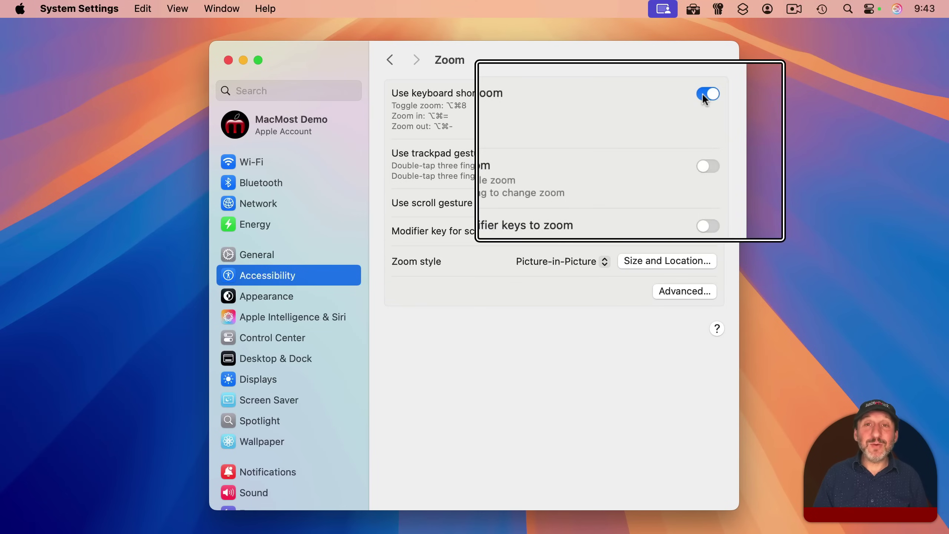
key("alt+super+8")
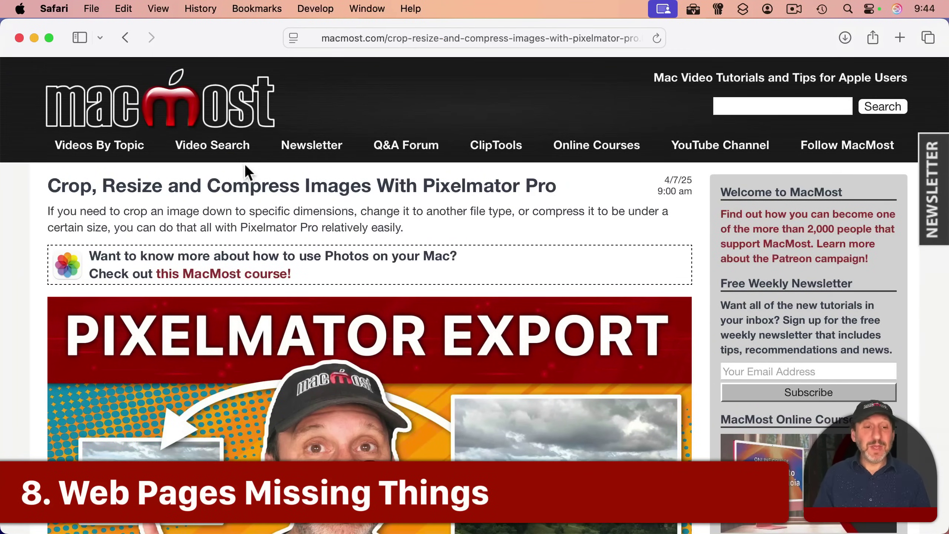
Show the Pixelmator Pro article in Reader view with Shift-Command-R.
scroll(273, 272, "down", 5)
scroll(275, 271, "down", 10)
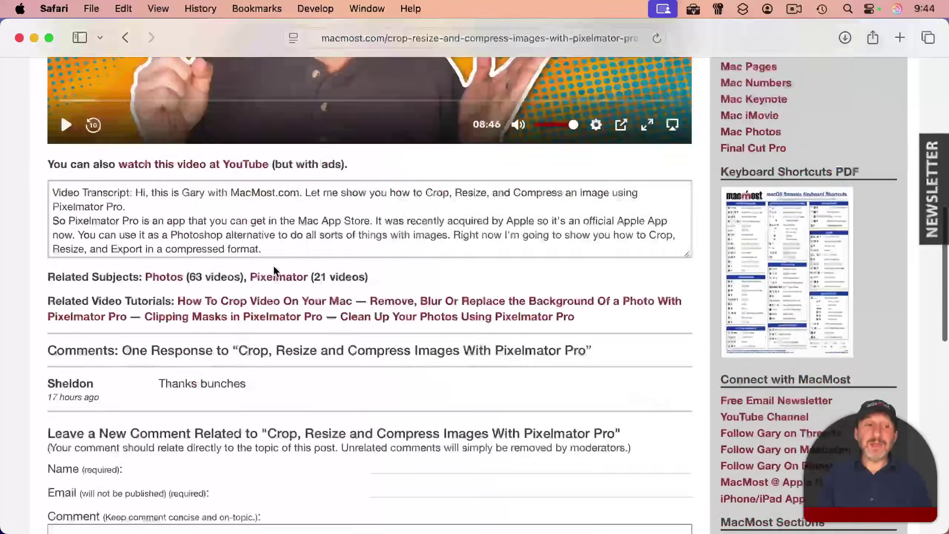
scroll(273, 264, "up", 15)
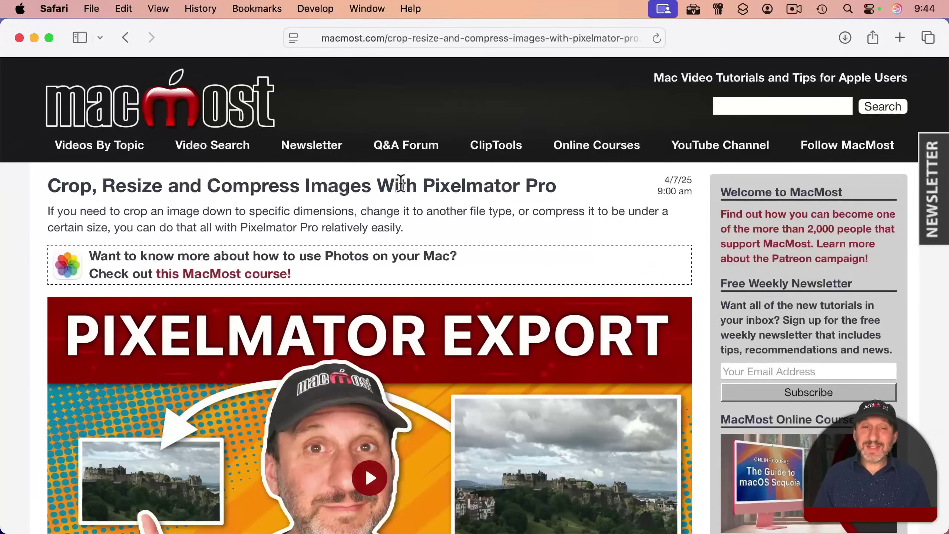
key("shift+super+r")
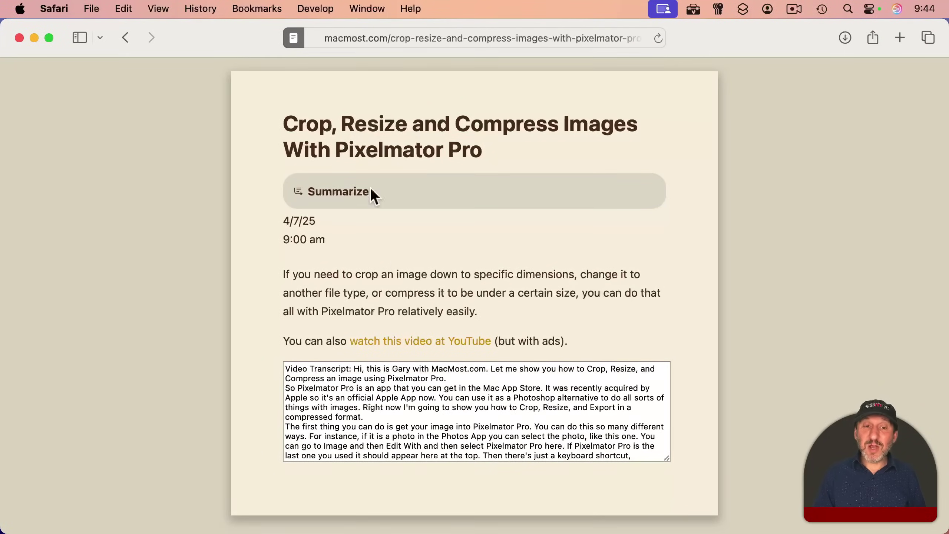
scroll(295, 399, "down", 3)
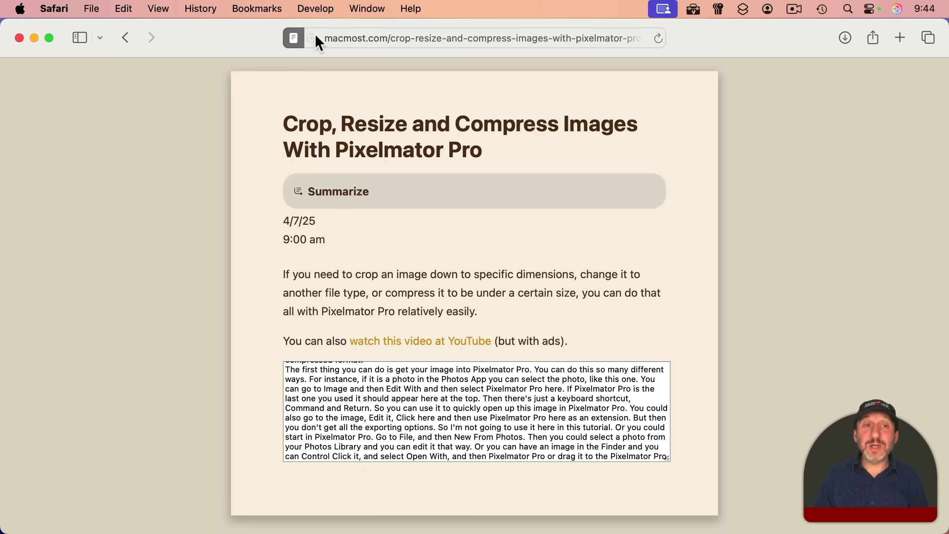
Turn off Reader view from the View menu so the MacMost page displays normally.
left_click(293, 38)
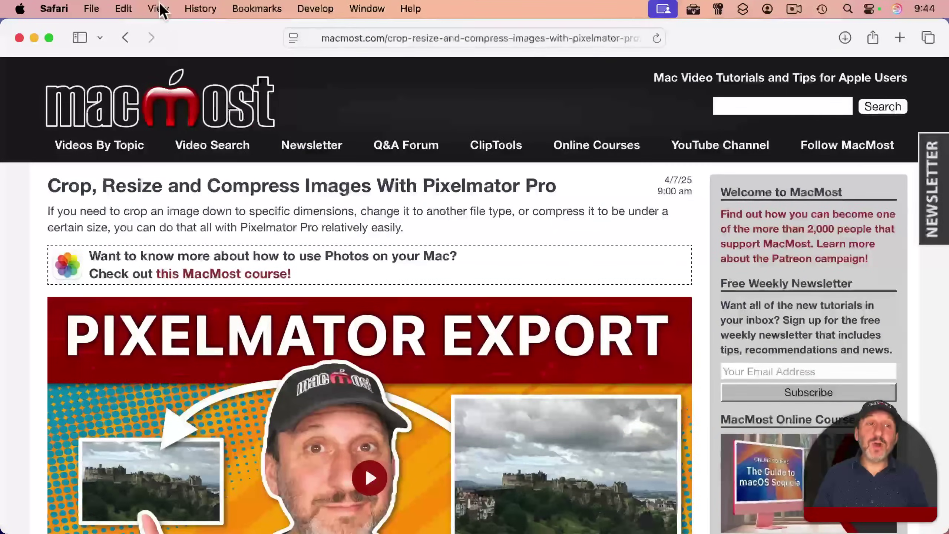
left_click(158, 8)
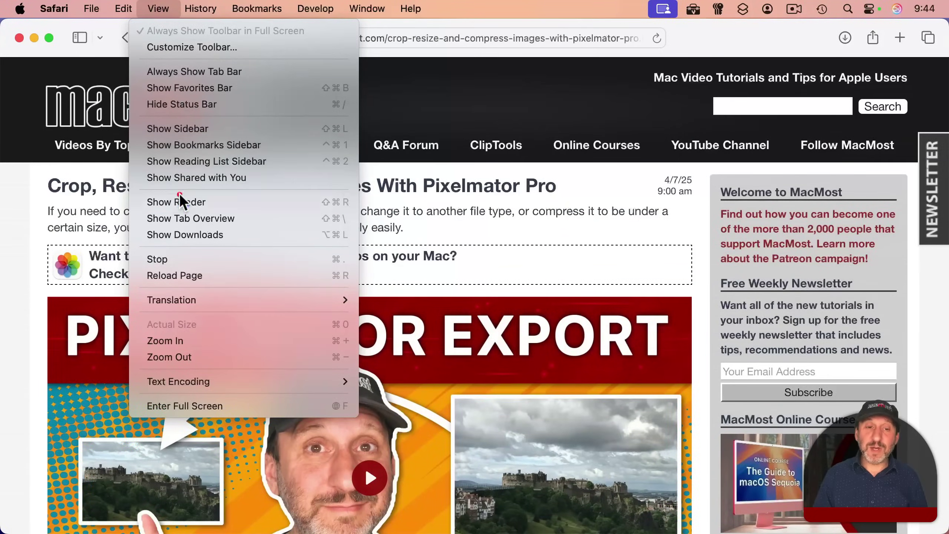
left_click(187, 202)
left_click(158, 8)
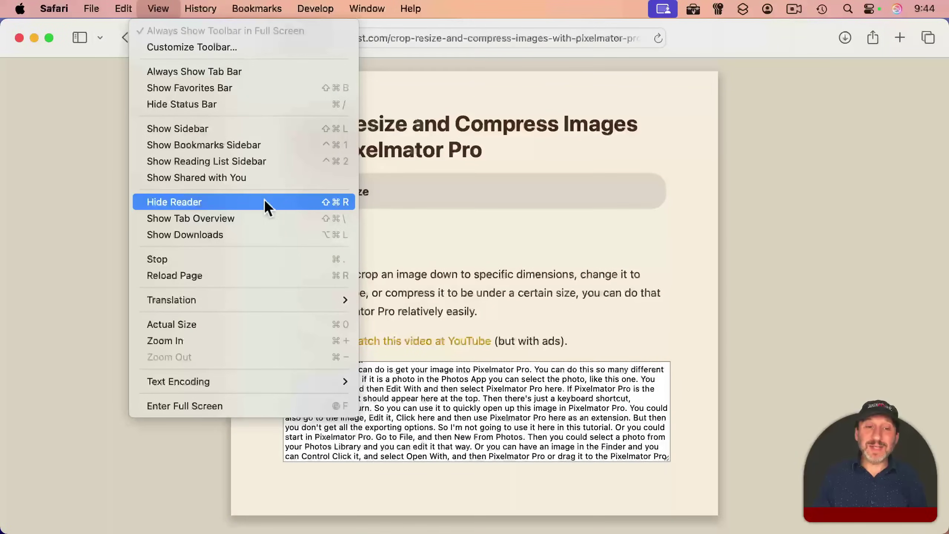
left_click(301, 201)
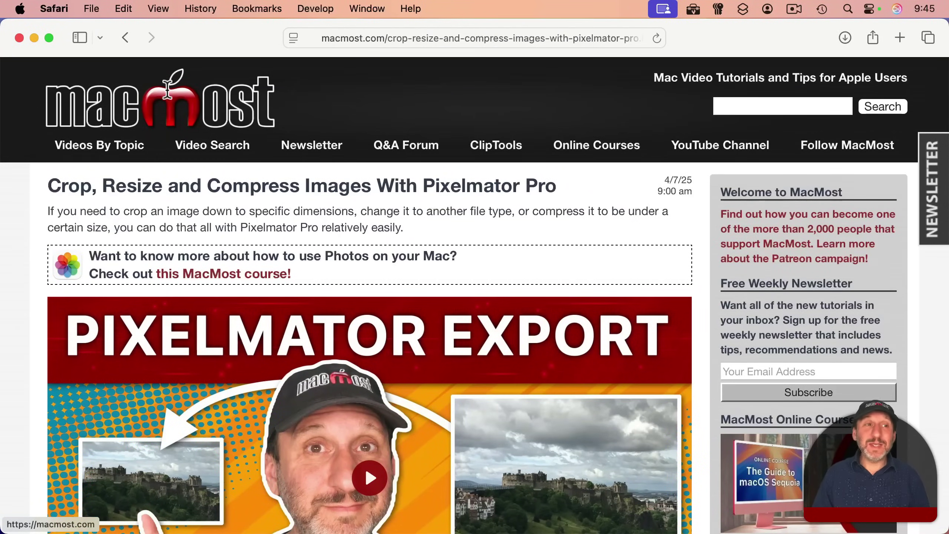
Open Safari Settings to the Websites Reader list.
left_click(67, 10)
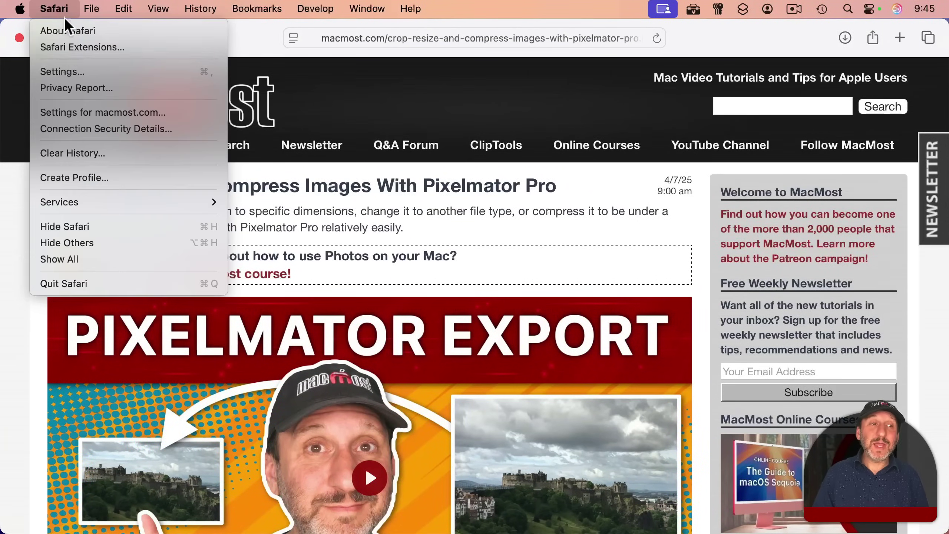
left_click(75, 74)
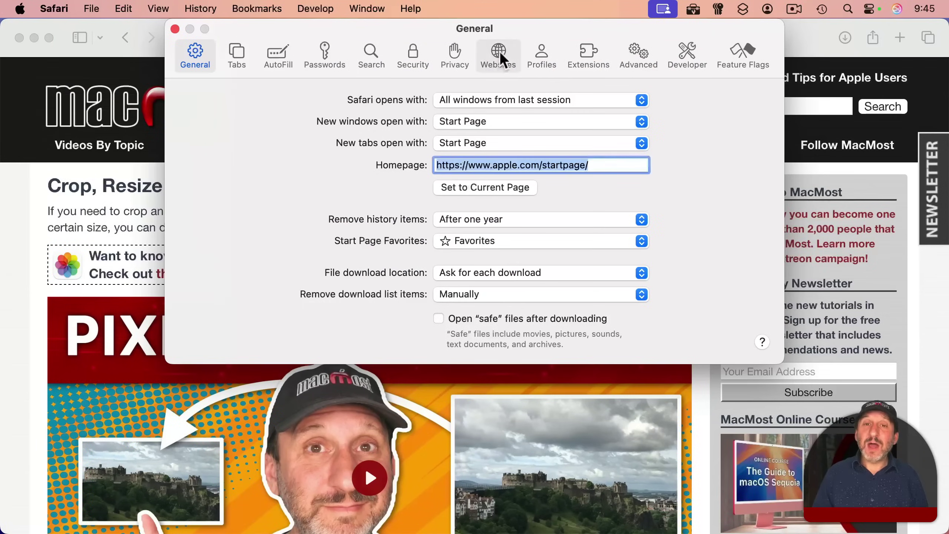
left_click(501, 56)
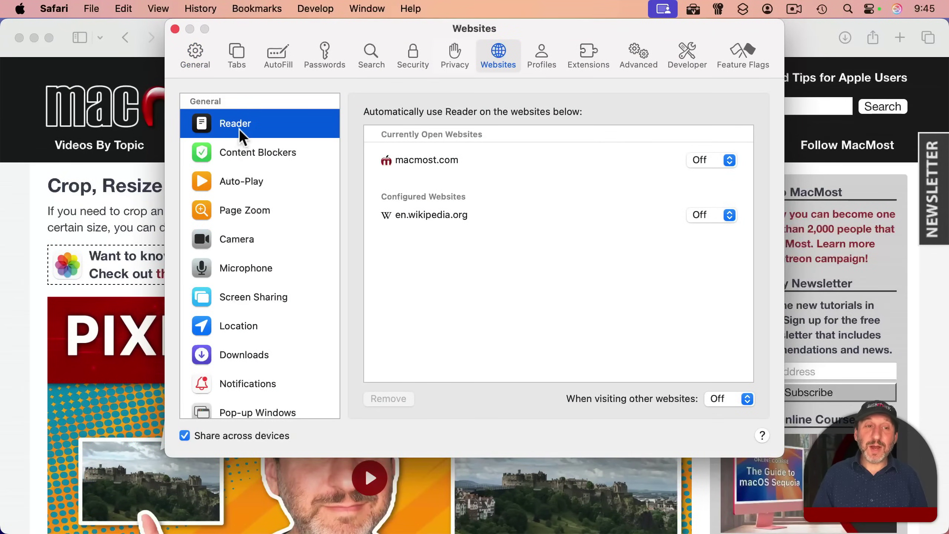
Set automatic Reader for macmost.com to On, then back to Off.
left_click(436, 160)
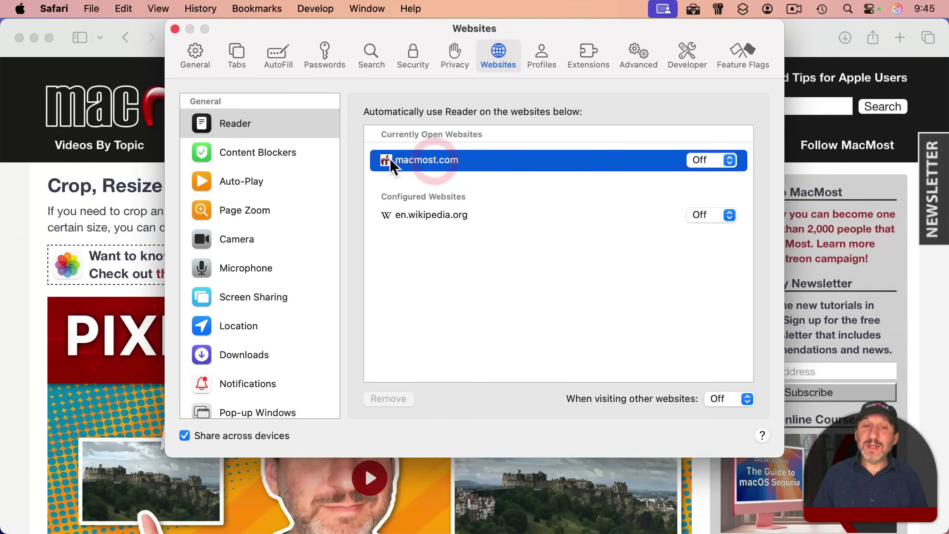
left_click(709, 161)
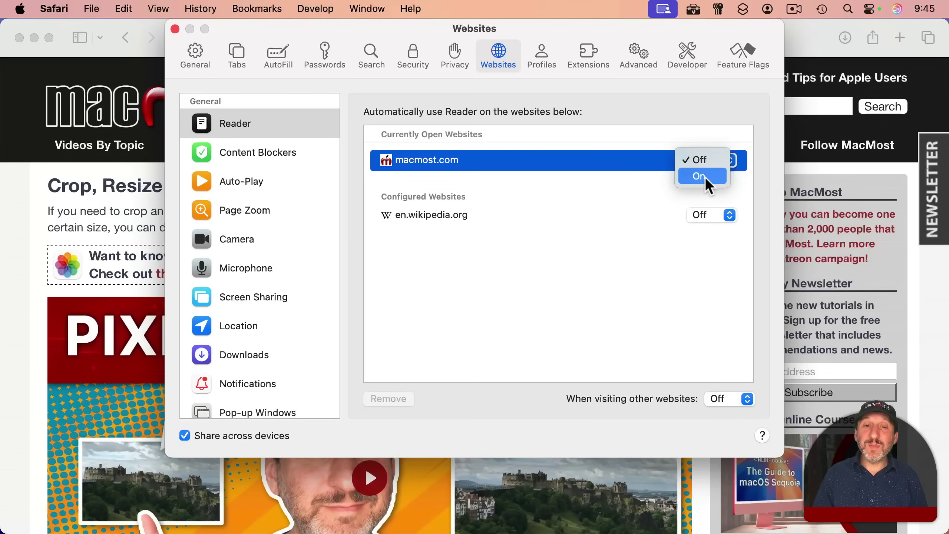
left_click(638, 136)
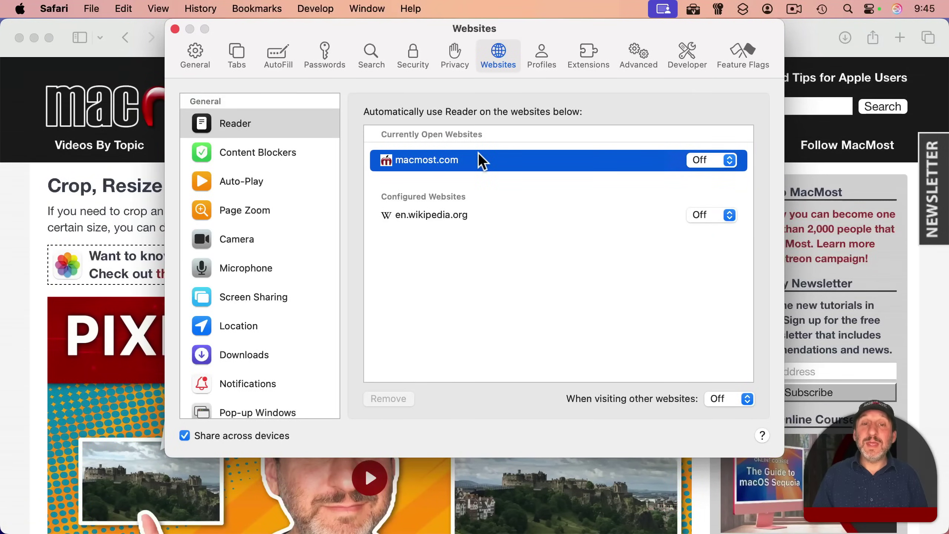
left_click(720, 160)
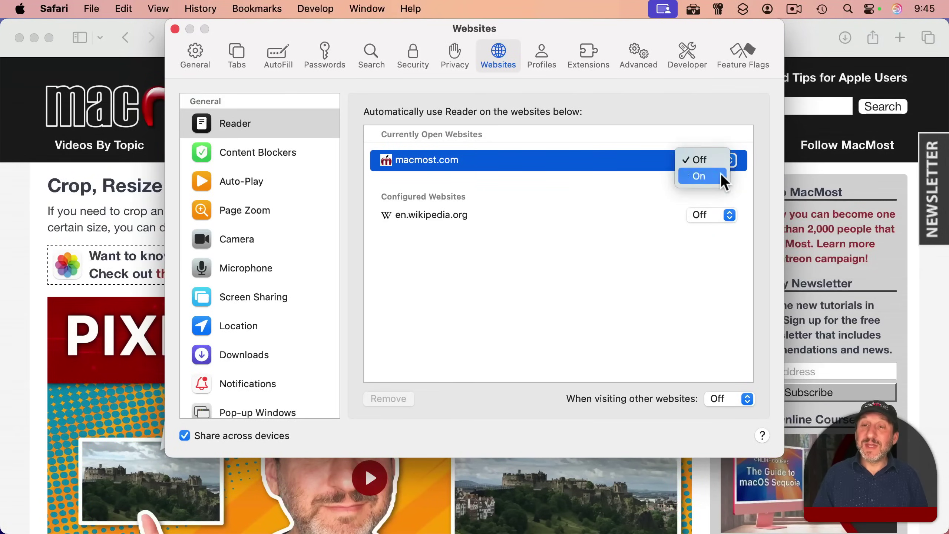
left_click(721, 177)
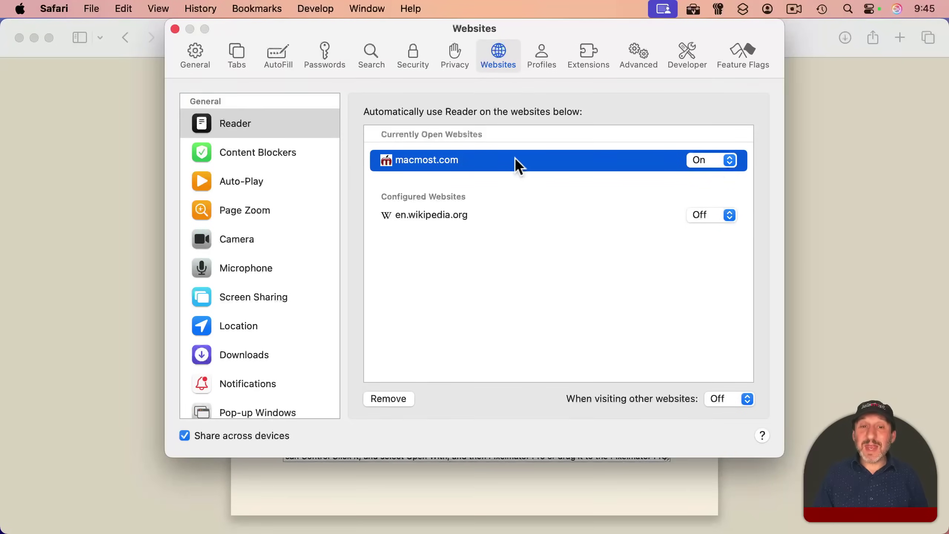
left_click(719, 159)
left_click(714, 145)
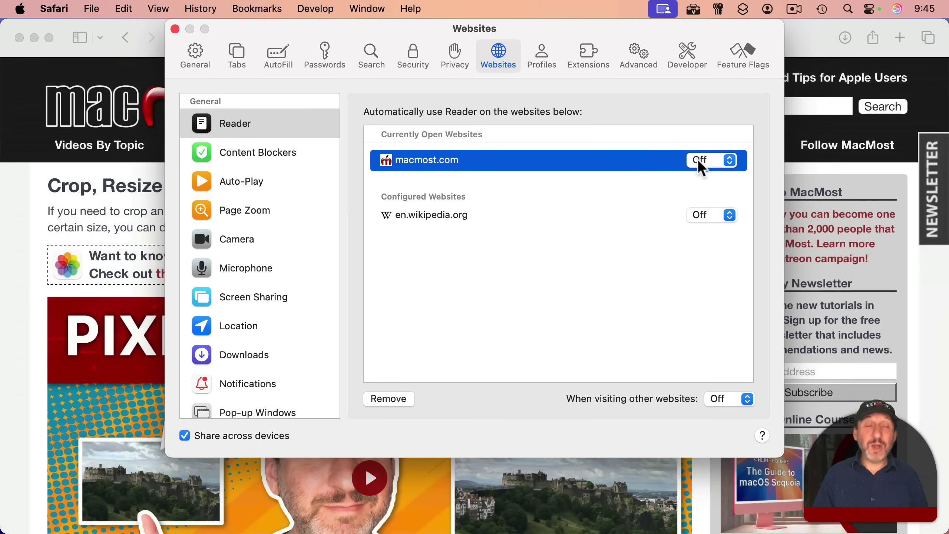
left_click(391, 164)
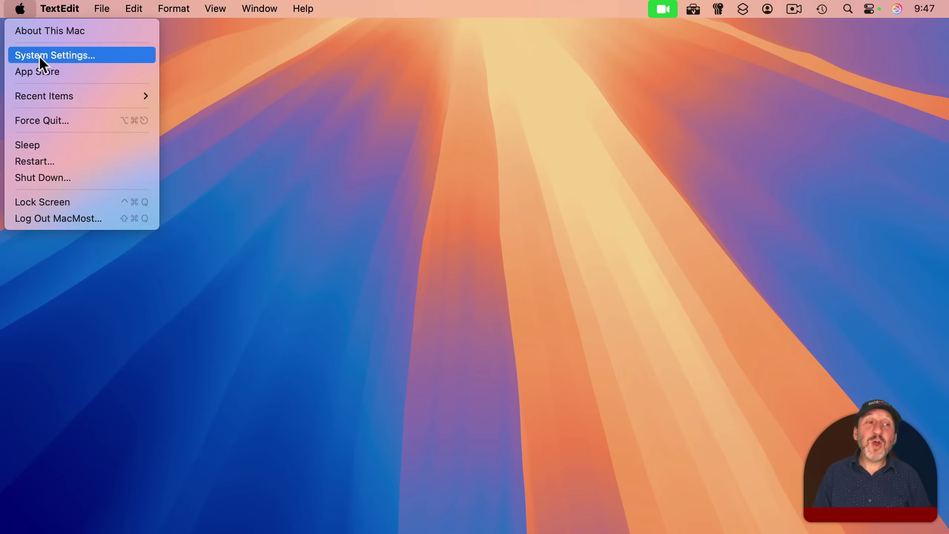
Open the Keyboard settings and show the Function Keys shortcut options.
left_click(39, 56)
scroll(276, 195, "down", 10)
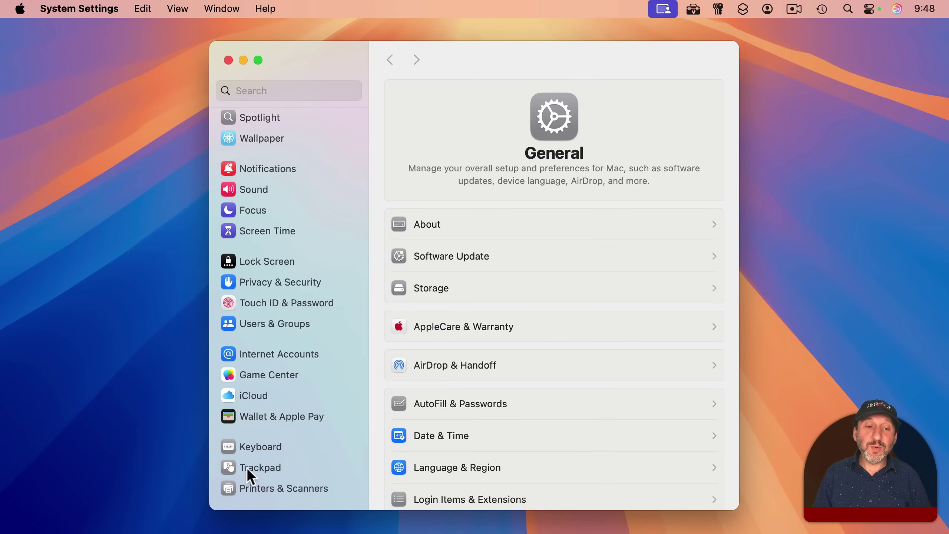
left_click(260, 446)
left_click(670, 236)
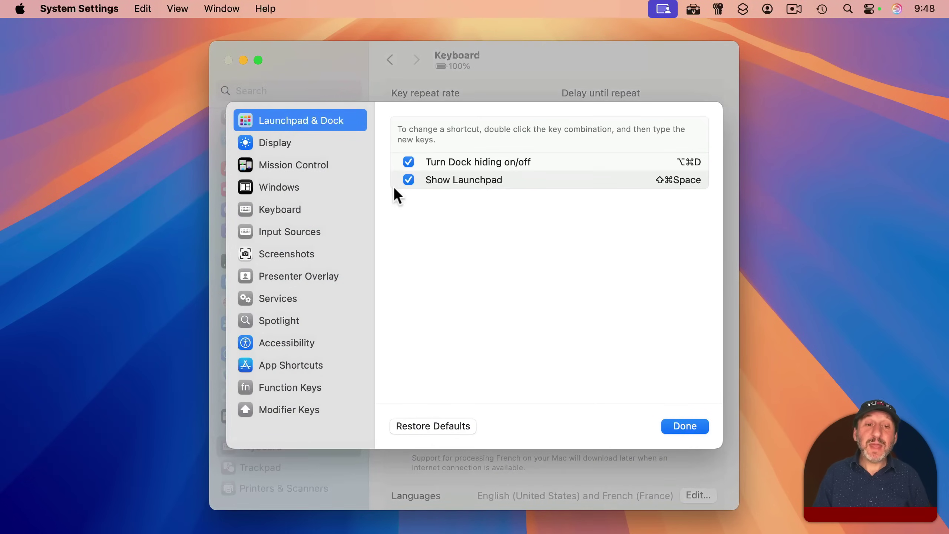
left_click(274, 388)
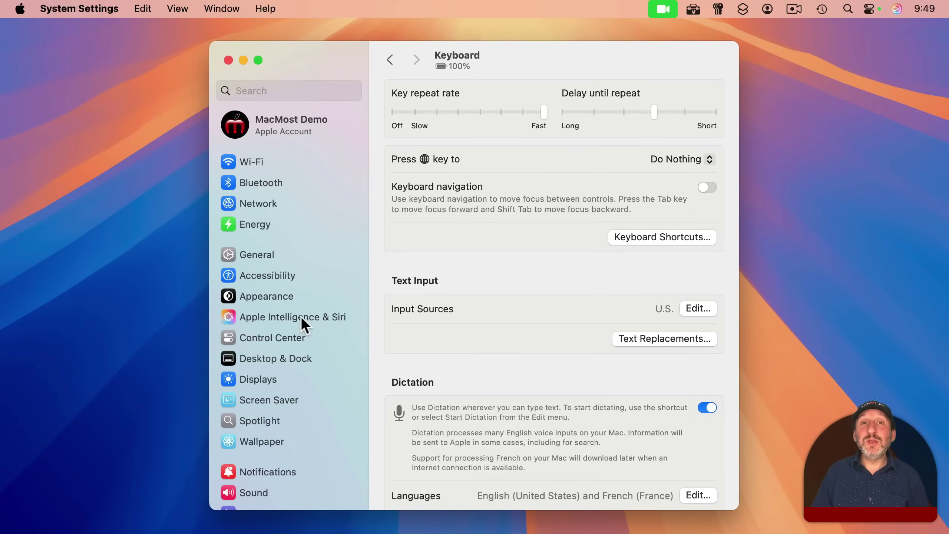
Close System Settings, raise the volume in Control Center, and list the Sound output devices.
left_click(228, 60)
left_click(577, 83)
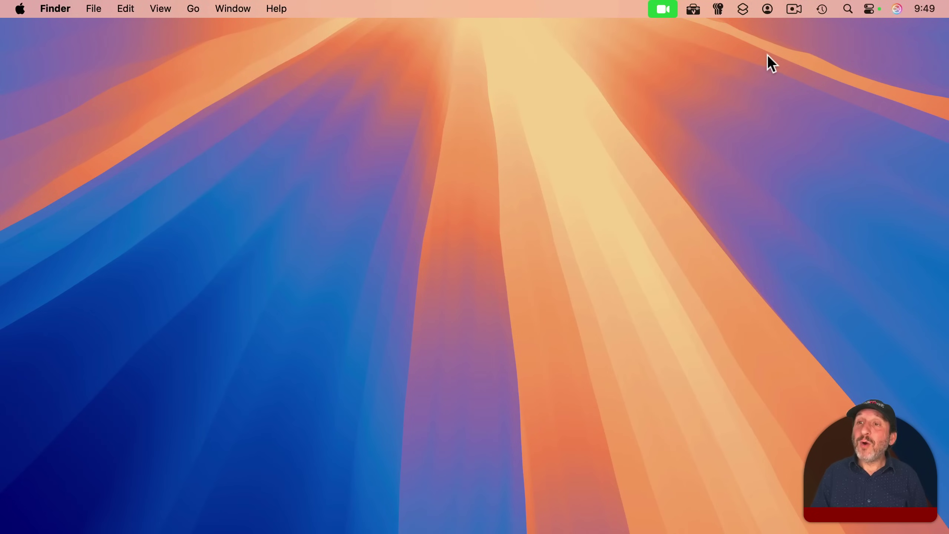
left_click(868, 9)
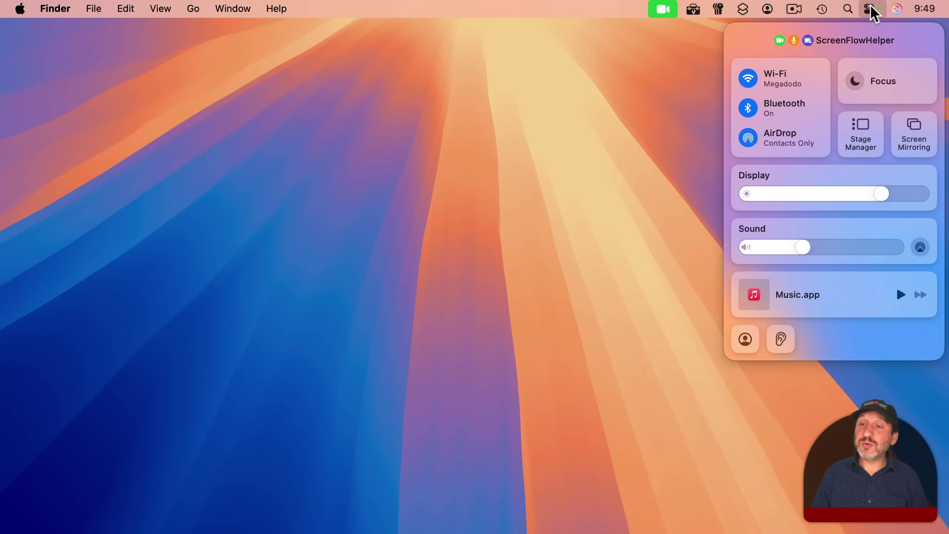
mouse_move(801, 248)
left_mouse_down()
mouse_move(825, 253)
mouse_move(817, 242)
left_mouse_up()
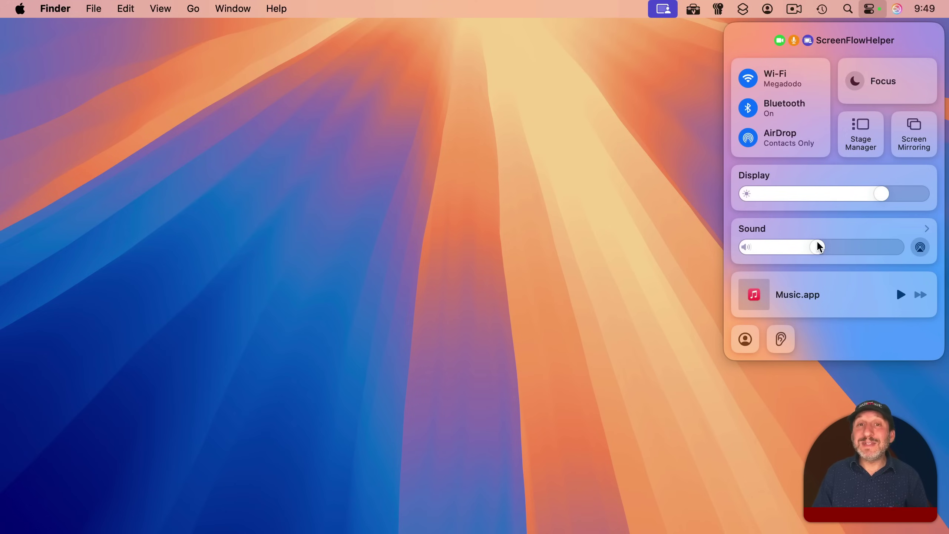
left_click(927, 228)
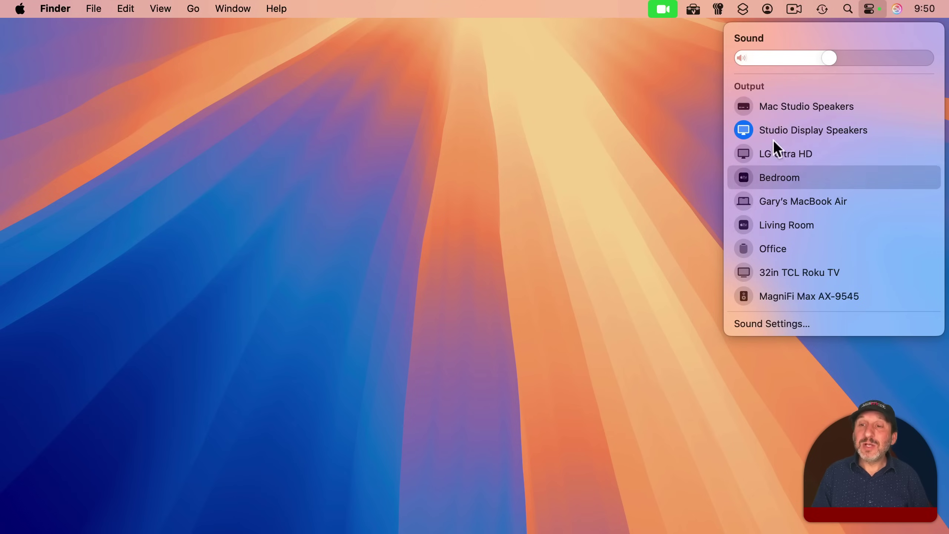
Open the Sound pane of System Settings from the Apple menu.
left_click(22, 11)
left_click(30, 54)
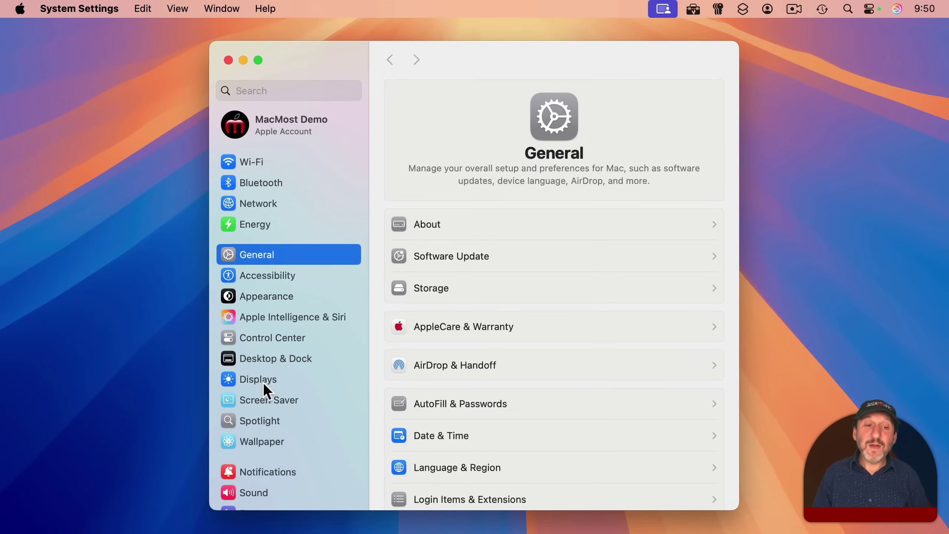
left_click(246, 492)
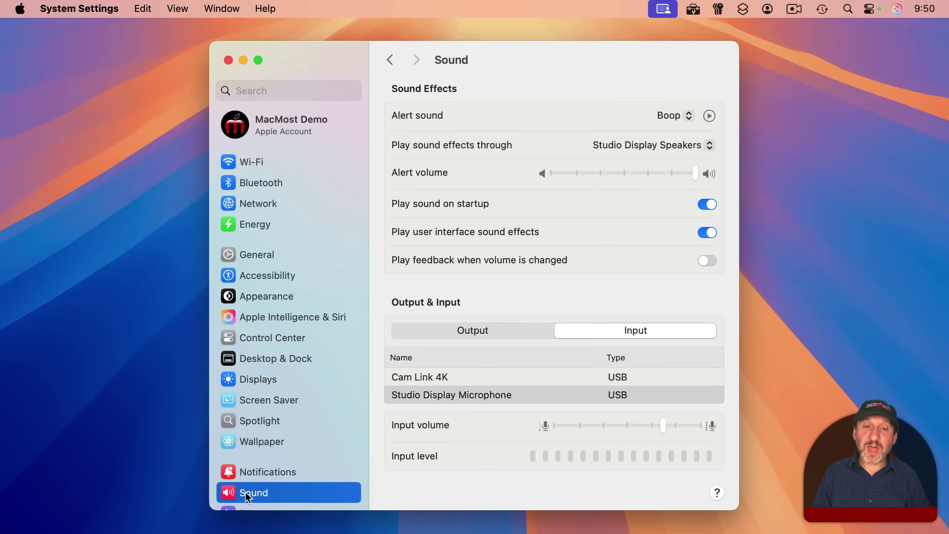
Review the output devices, then the inputs: Studio Display Microphone at 75% input volume.
left_click(429, 332)
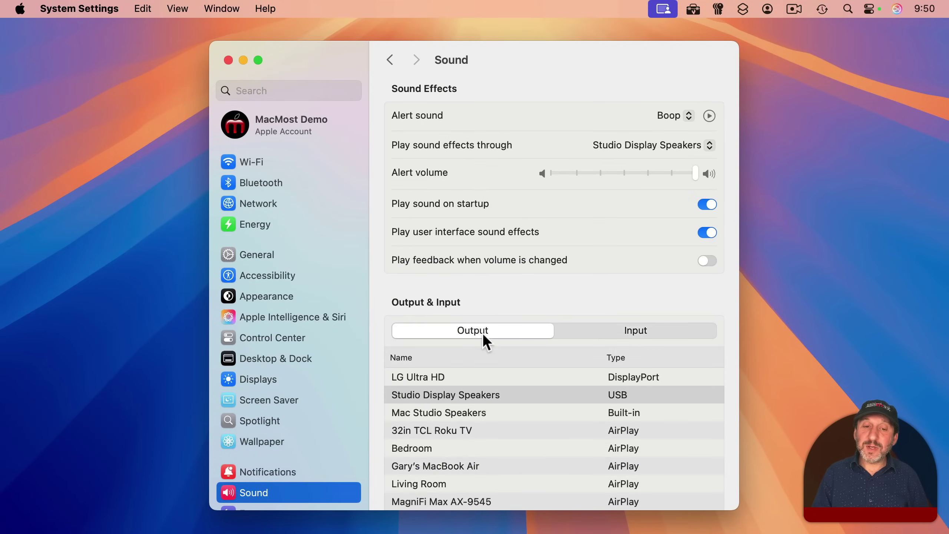
scroll(477, 354, "down", 3)
scroll(477, 354, "down", 1)
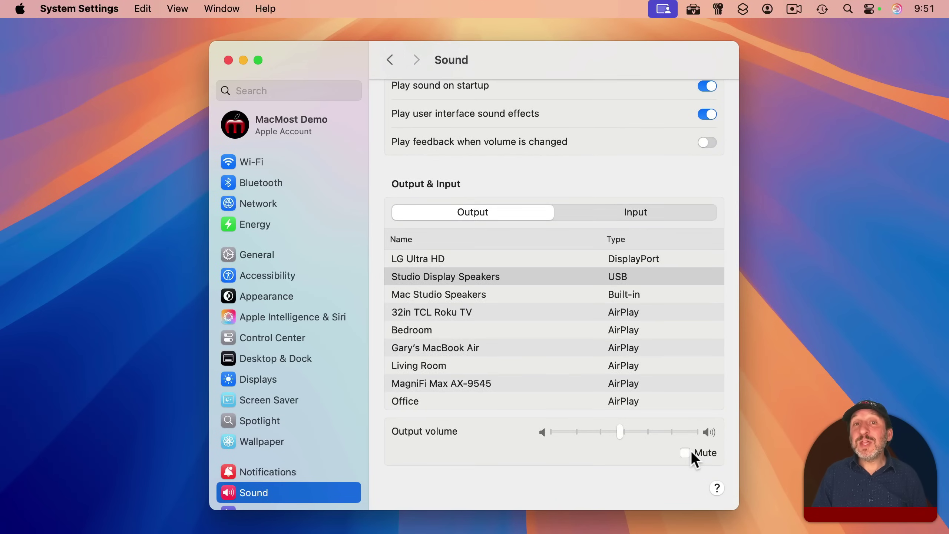
left_click(613, 213)
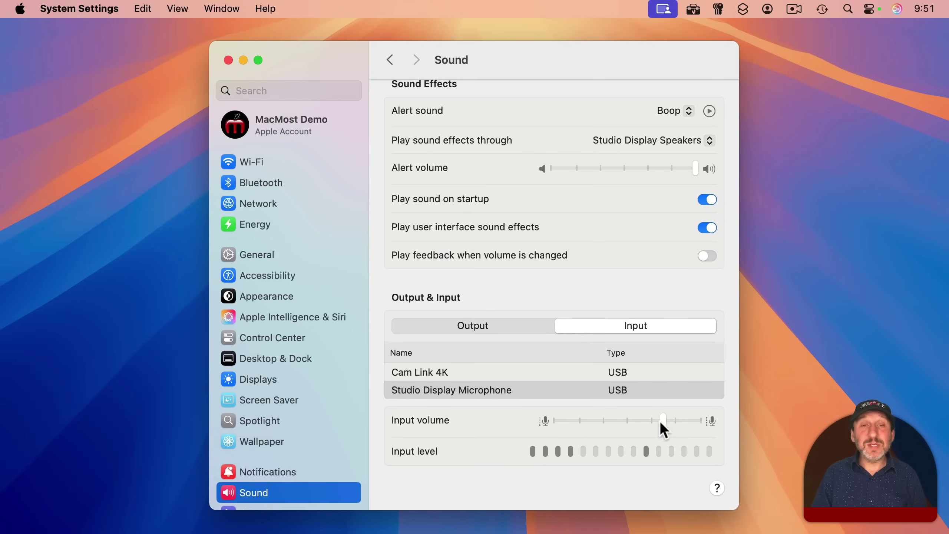
mouse_move(660, 421)
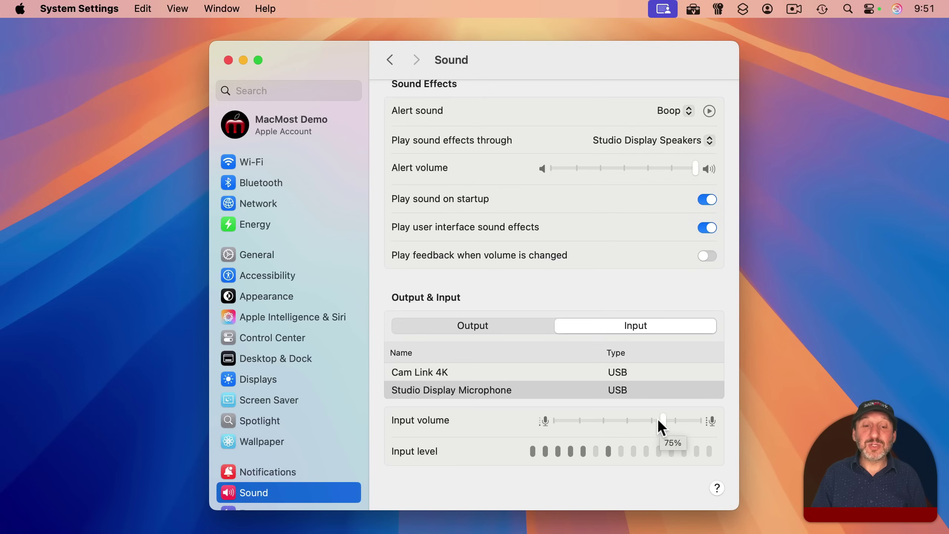